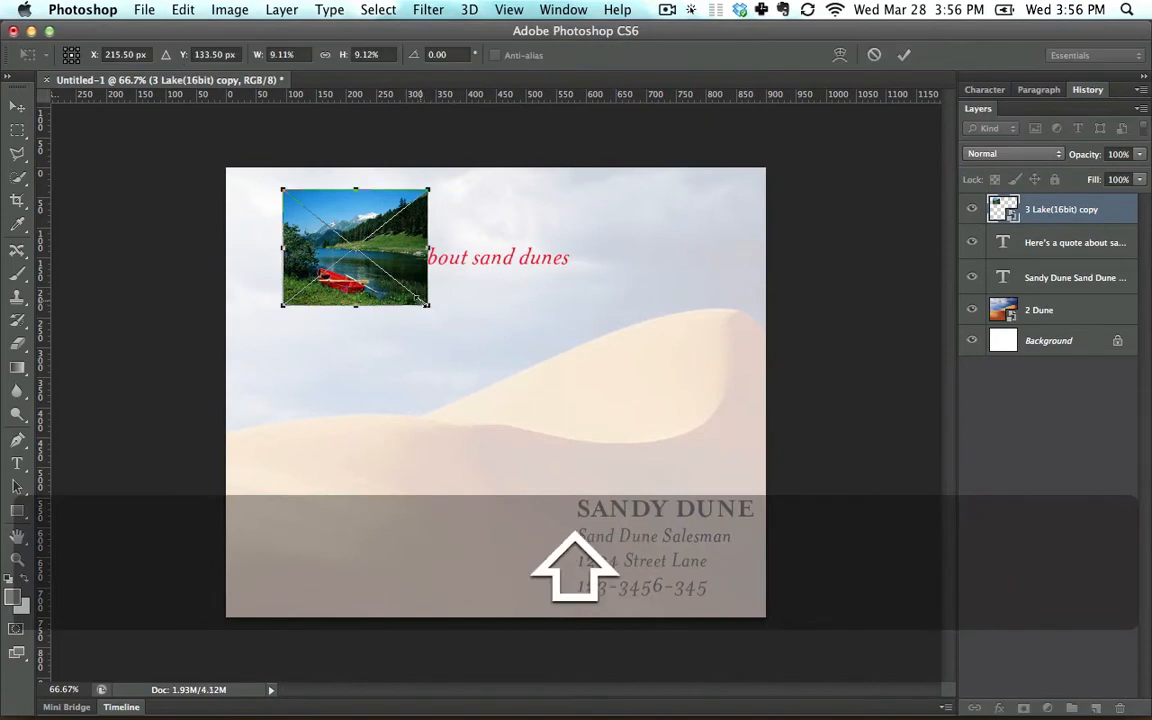
Enlarge the 3 Lake(16bit) copy layer to about 20.4% with Free Transform and place it in the middle of the canvas.
drag(428, 305, 609, 450)
drag(520, 334, 490, 323)
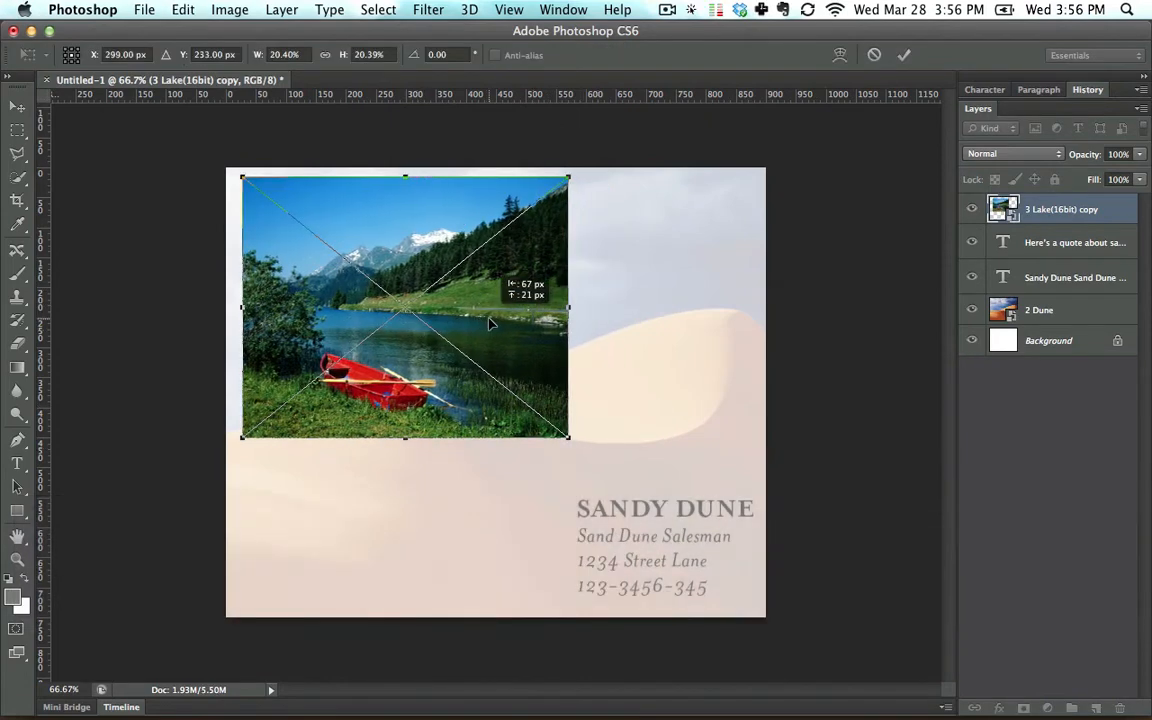
key(Return)
drag(462, 275, 553, 355)
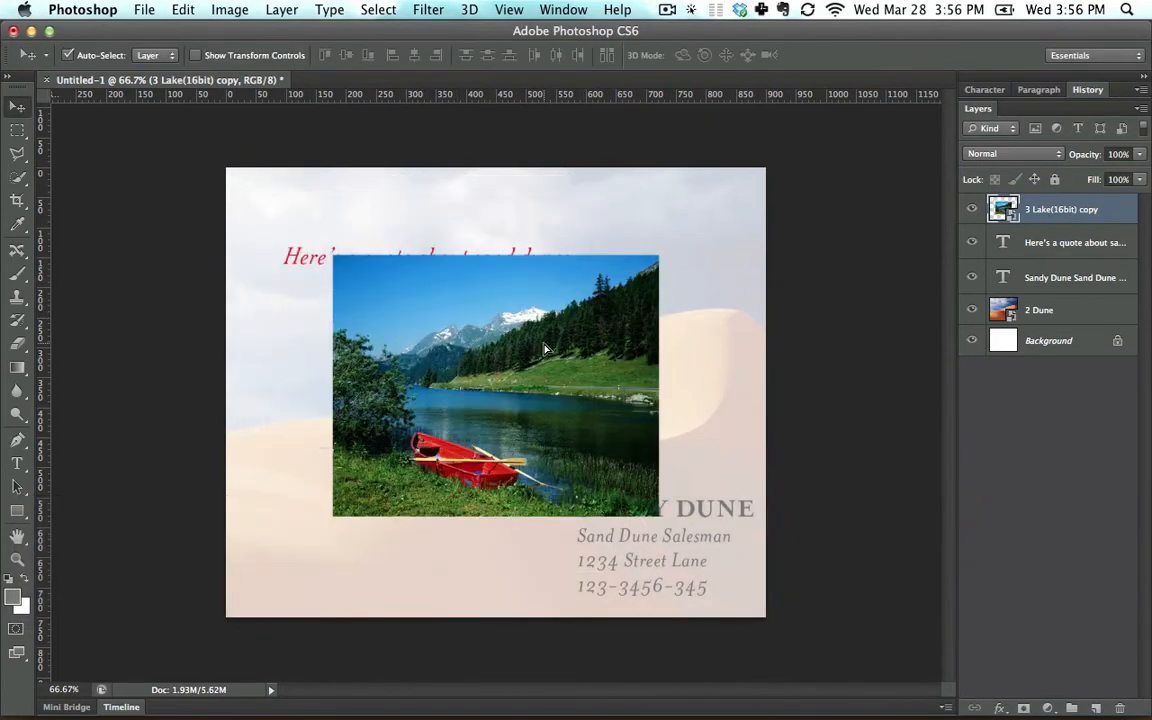
Shrink the lake layer proportionally to about 2.1% with Free Transform, keeping its upper-left corner in place.
key(super+t)
key(Escape)
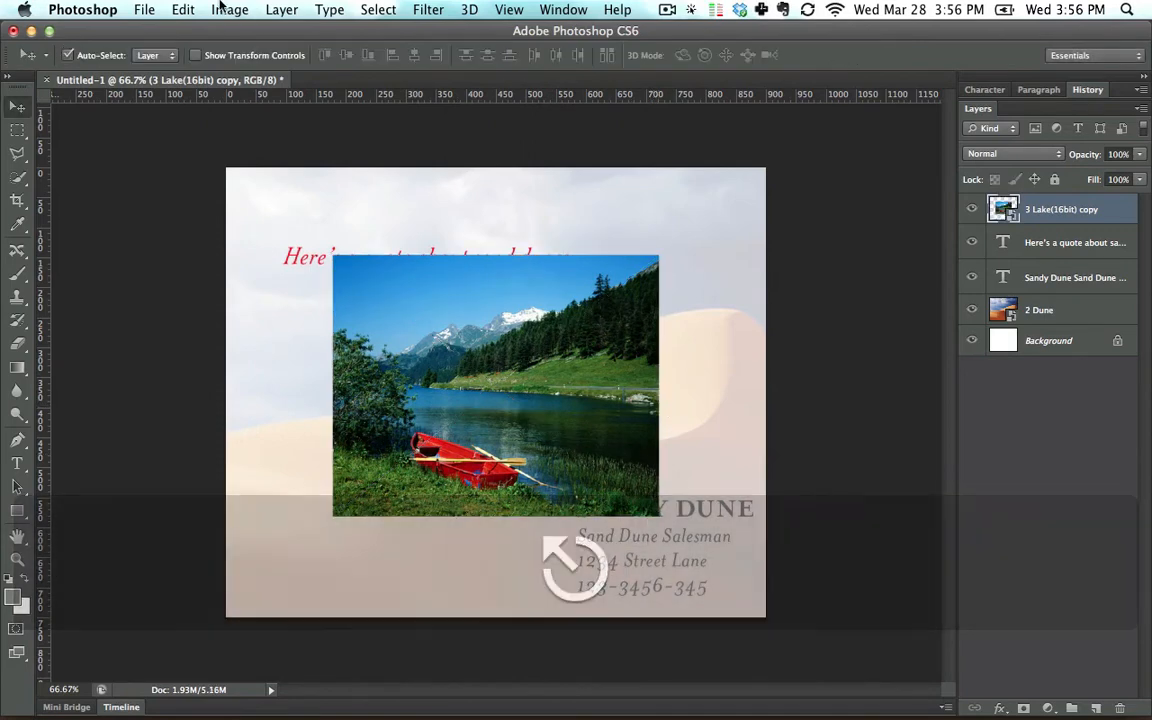
click(183, 10)
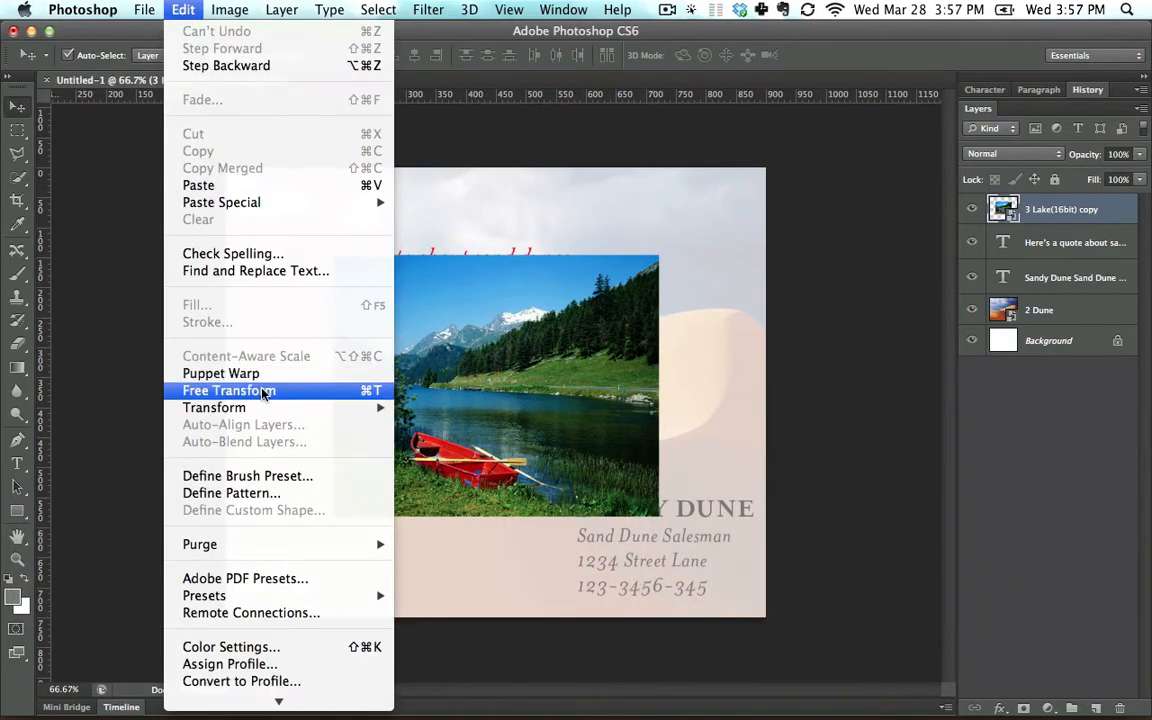
key(super+t)
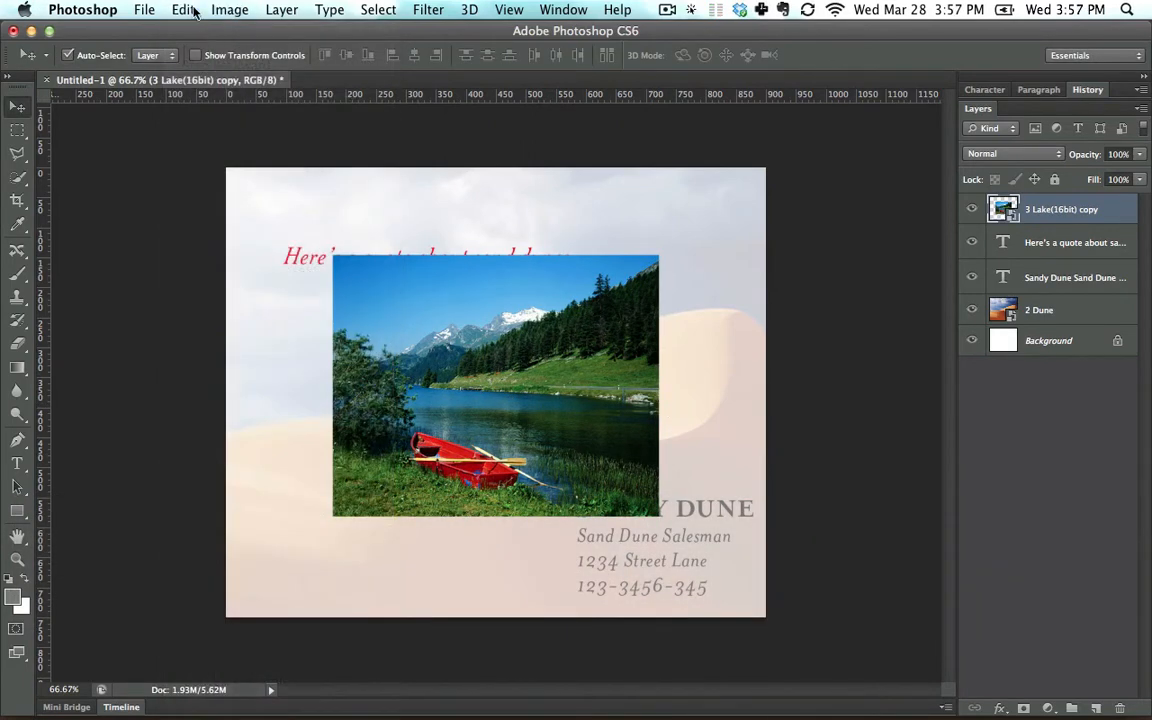
key(shift)
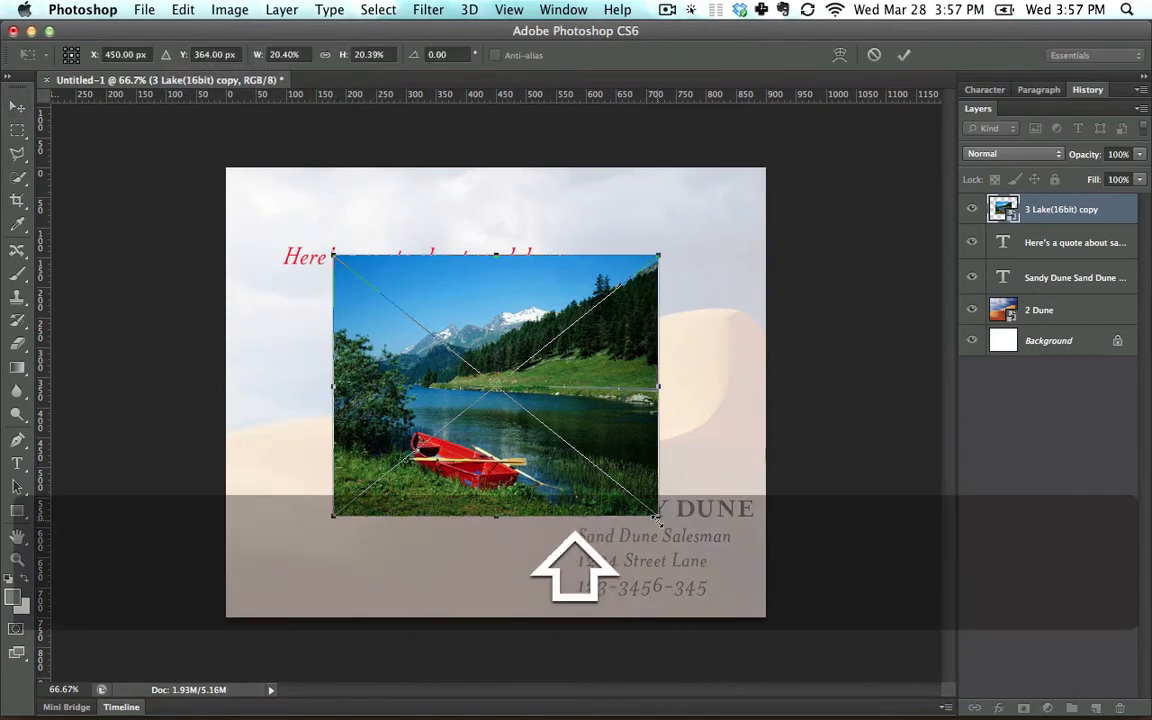
drag(655, 517, 369, 286)
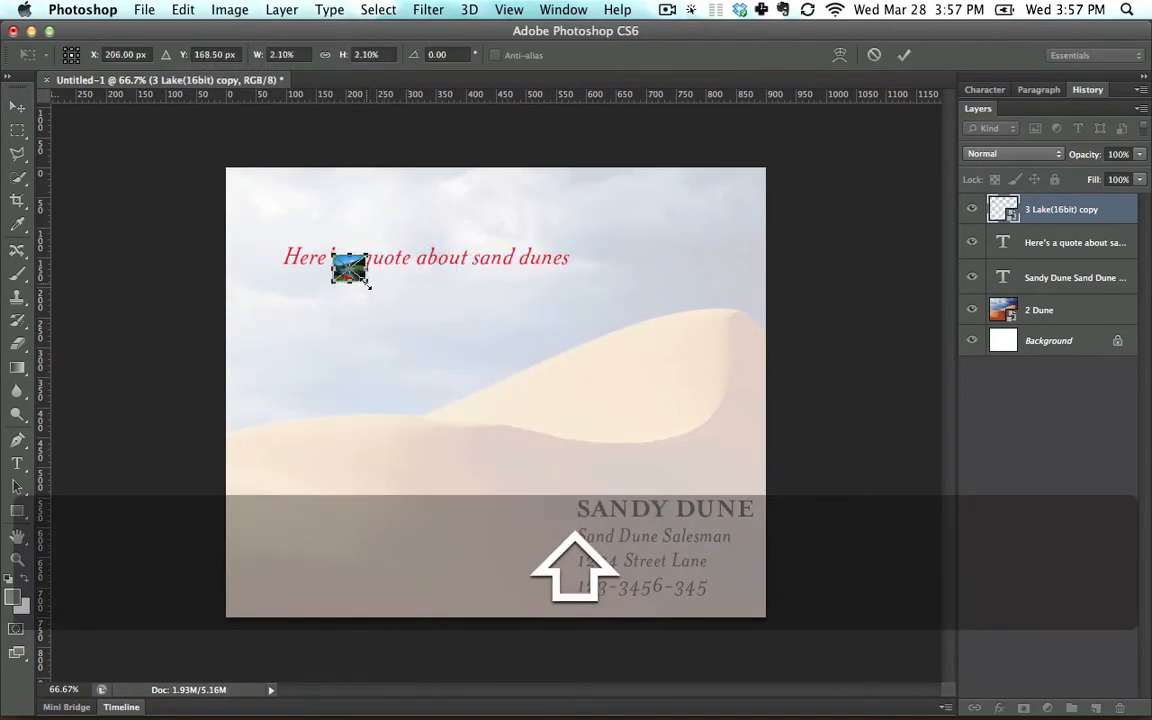
key(Return)
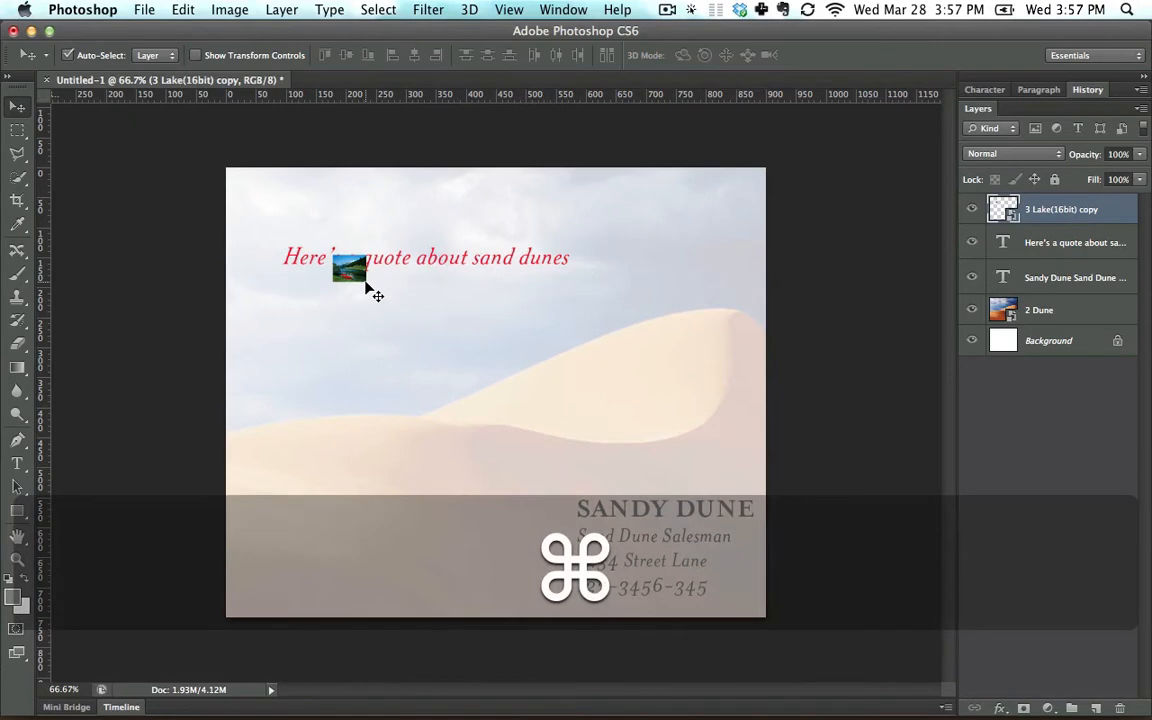
Examine the shrunken lake picture's pixels at about 500% magnification.
key(super+equal)
key(super+equal)
key(super+equal)
key(super+equal)
key(space)
drag(345, 278, 573, 435)
key(super+equal)
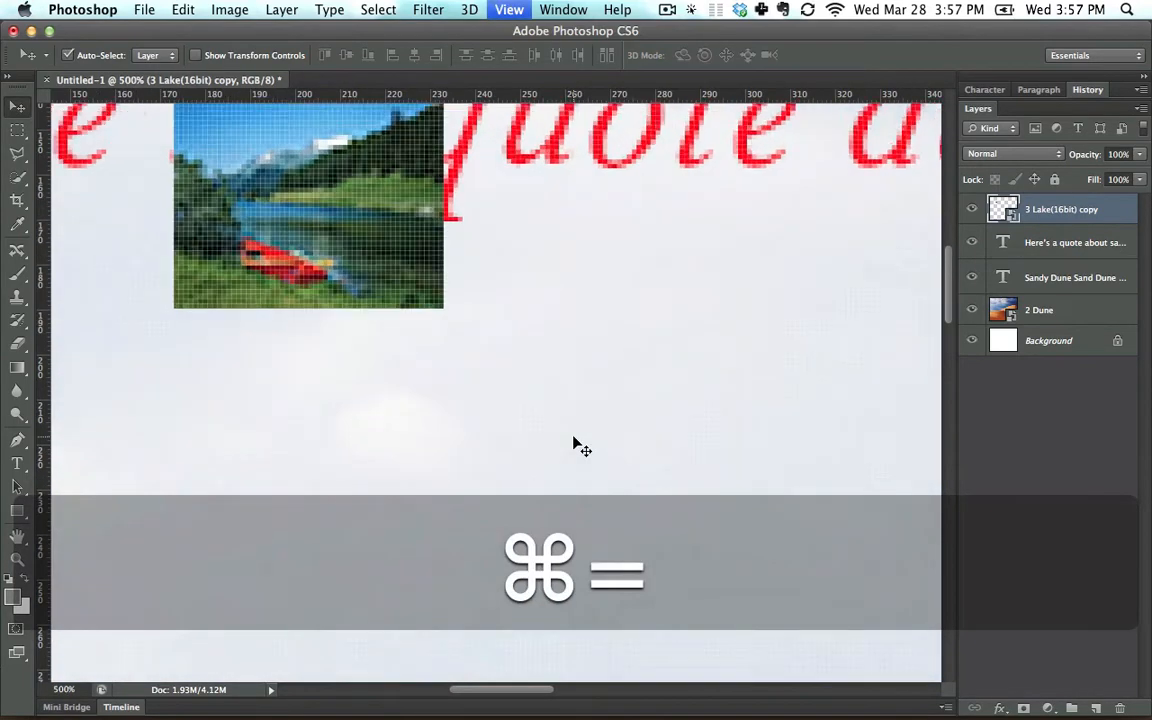
key(space)
drag(409, 285, 594, 463)
key(super+minus)
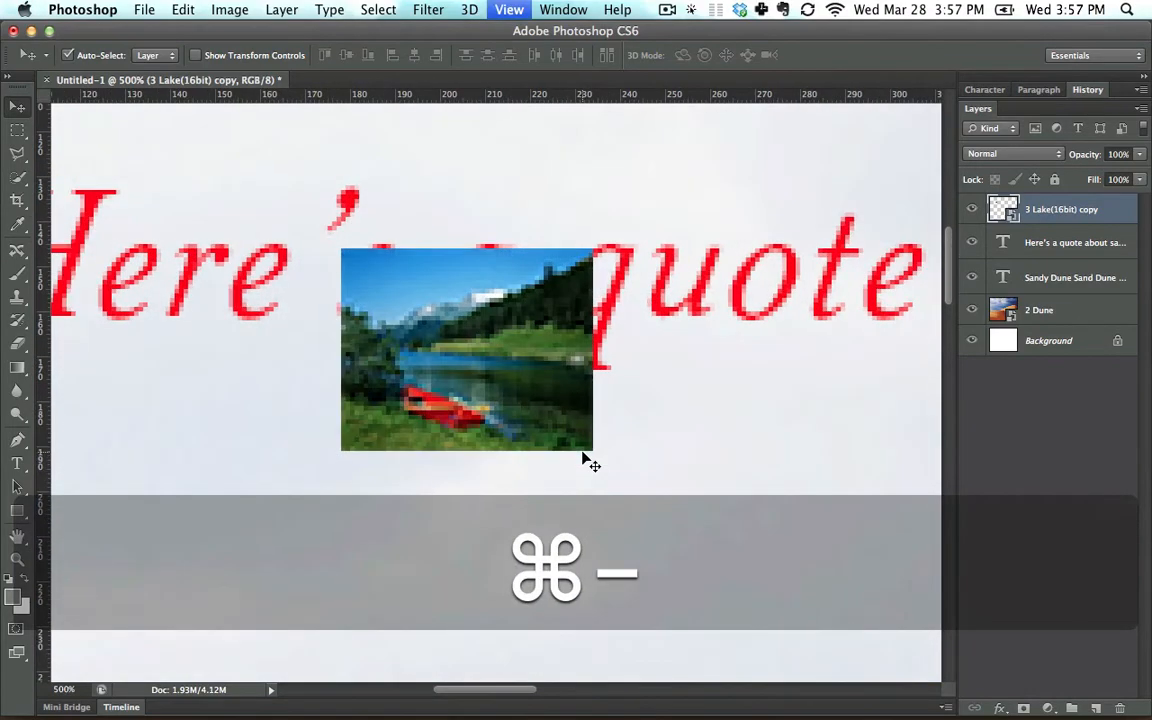
key(super+0)
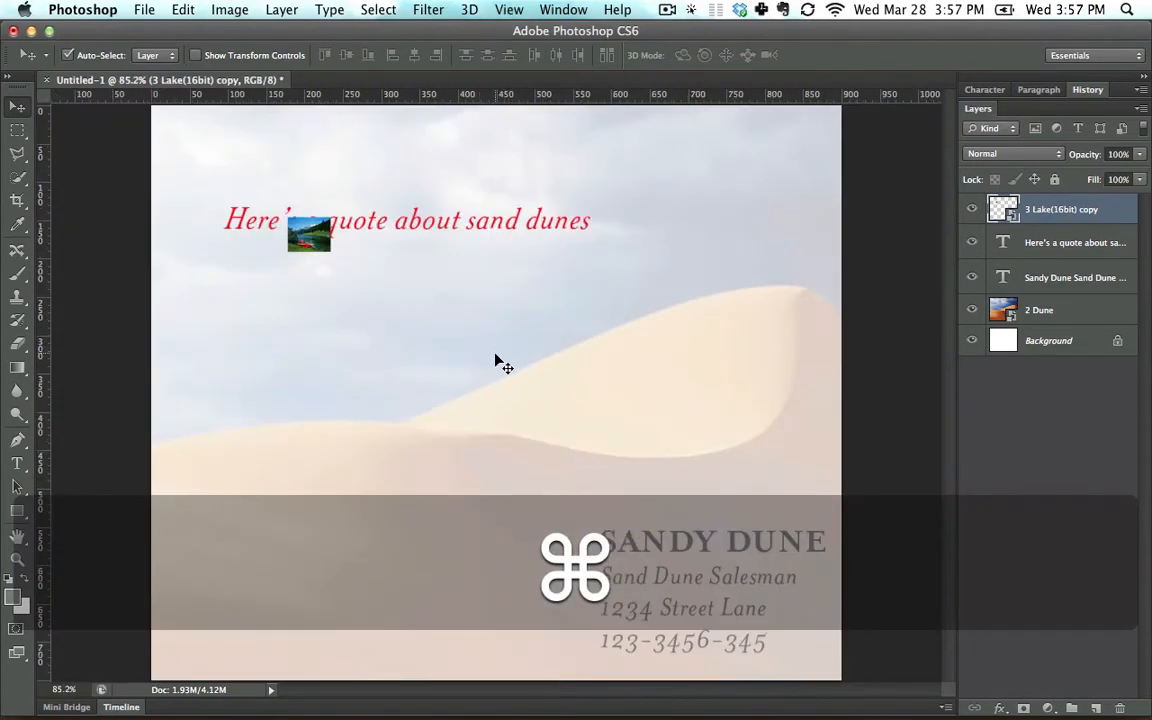
Enlarge the lake layer to about 24.4% with Free Transform so it covers most of the canvas.
key(super+t)
drag(330, 251, 784, 637)
key(Return)
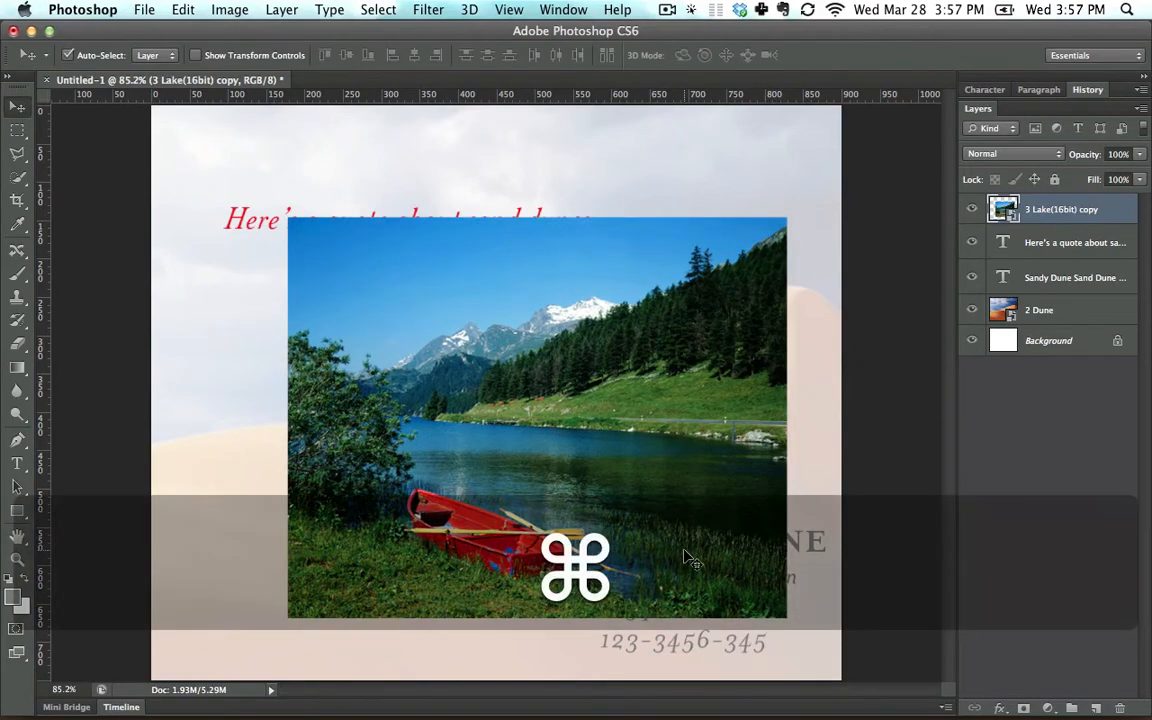
Examine the enlarged lake picture up close to judge its sharpness.
key(super+equal)
key(super+equal)
key(super+equal)
key(super+equal)
key(super+minus)
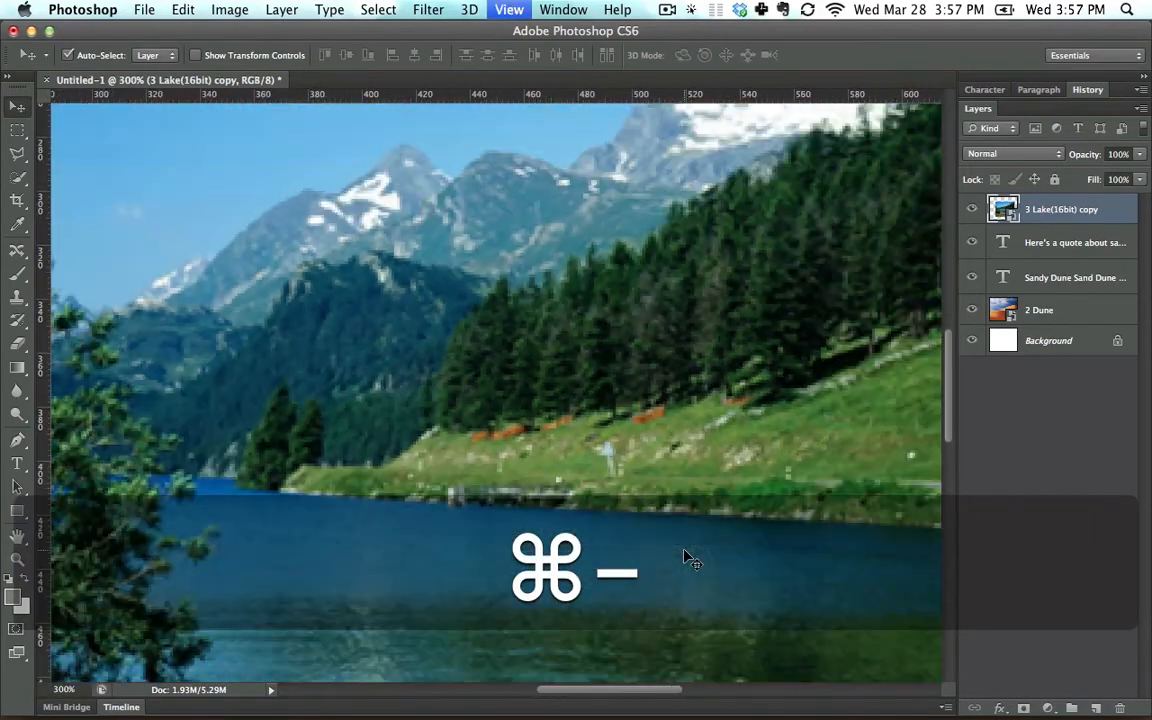
key(super+minus)
key(super+minus)
key(super+minus)
Scale the lake layer down to a thumbnail about 150 px wide over the beginning of the quote text.
key(super+t)
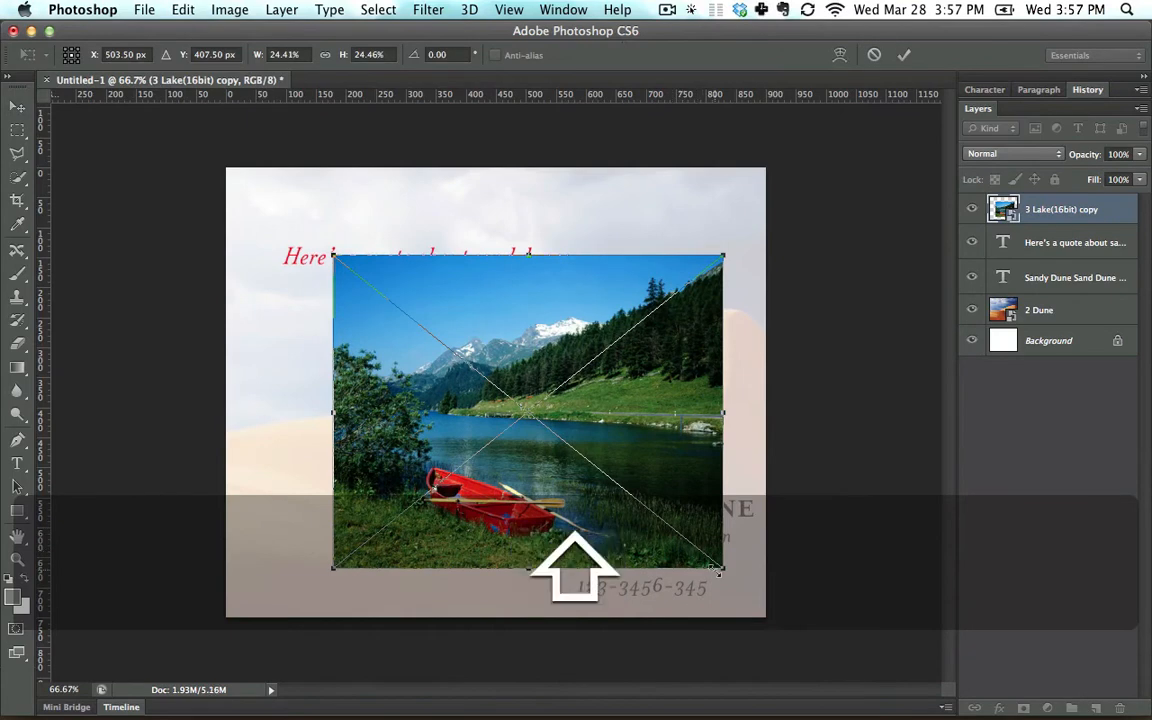
drag(716, 568, 373, 302)
key(Return)
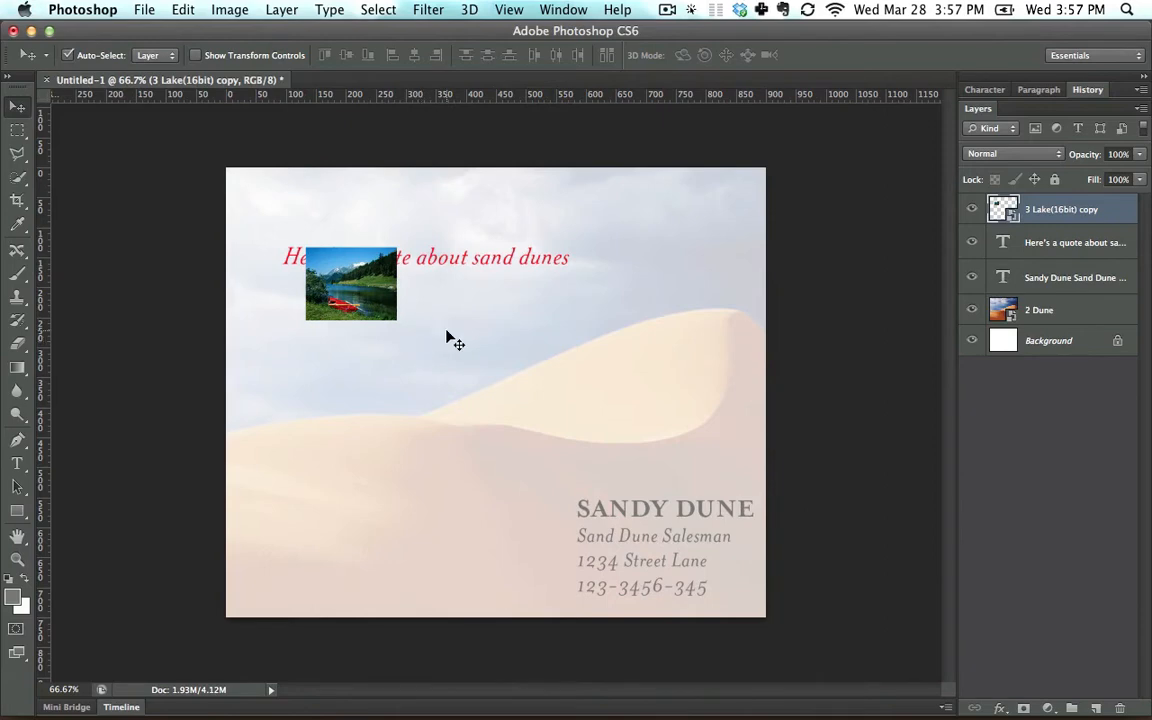
Switch to Finder and open 3 Lake(16bit).tif in Photoshop as a separate document, accepting the dialog.
key(super+Tab)
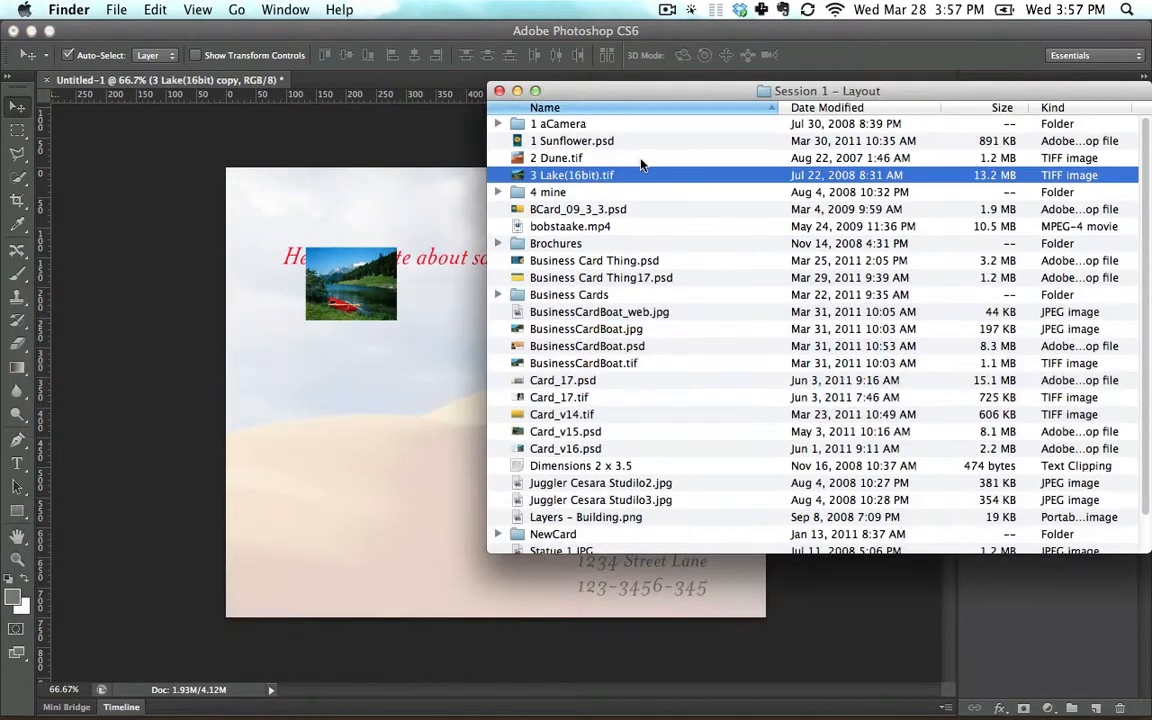
click(551, 157)
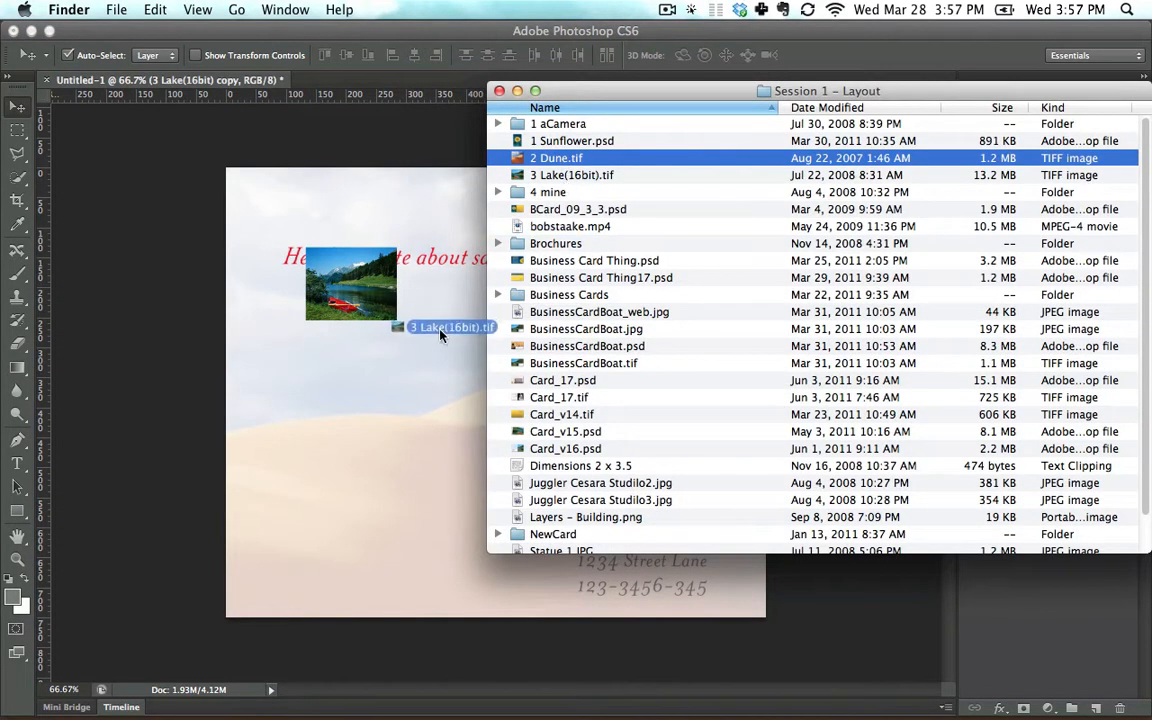
drag(733, 718, 796, 692)
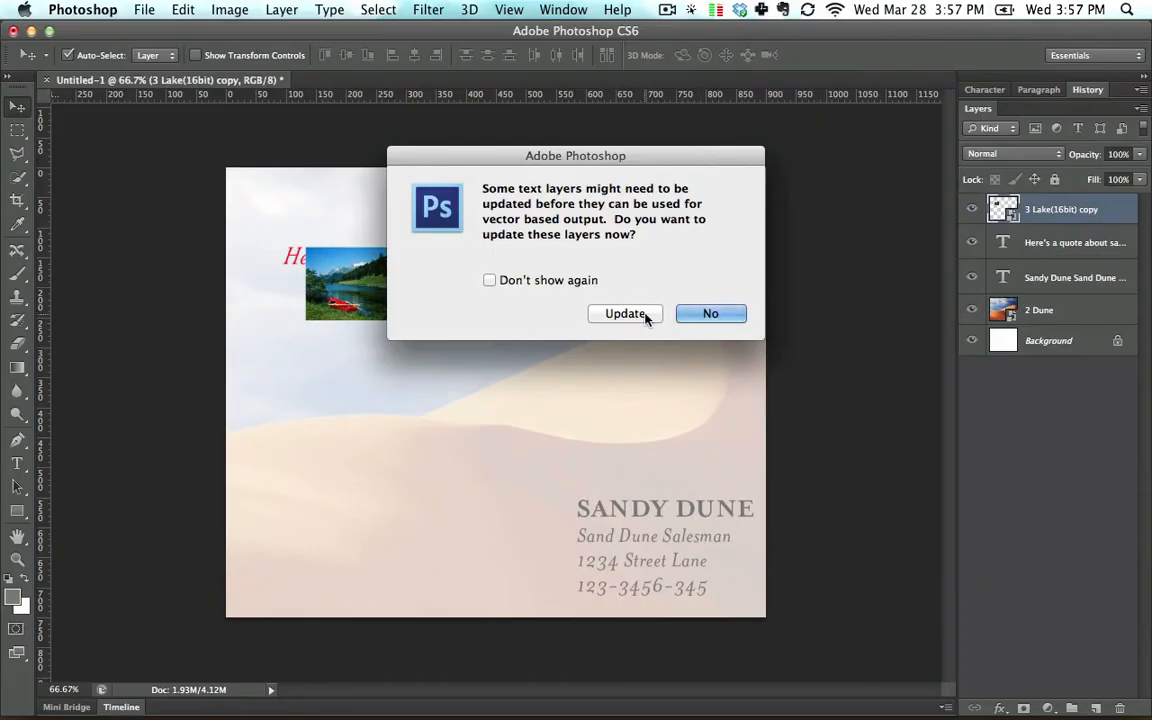
click(625, 314)
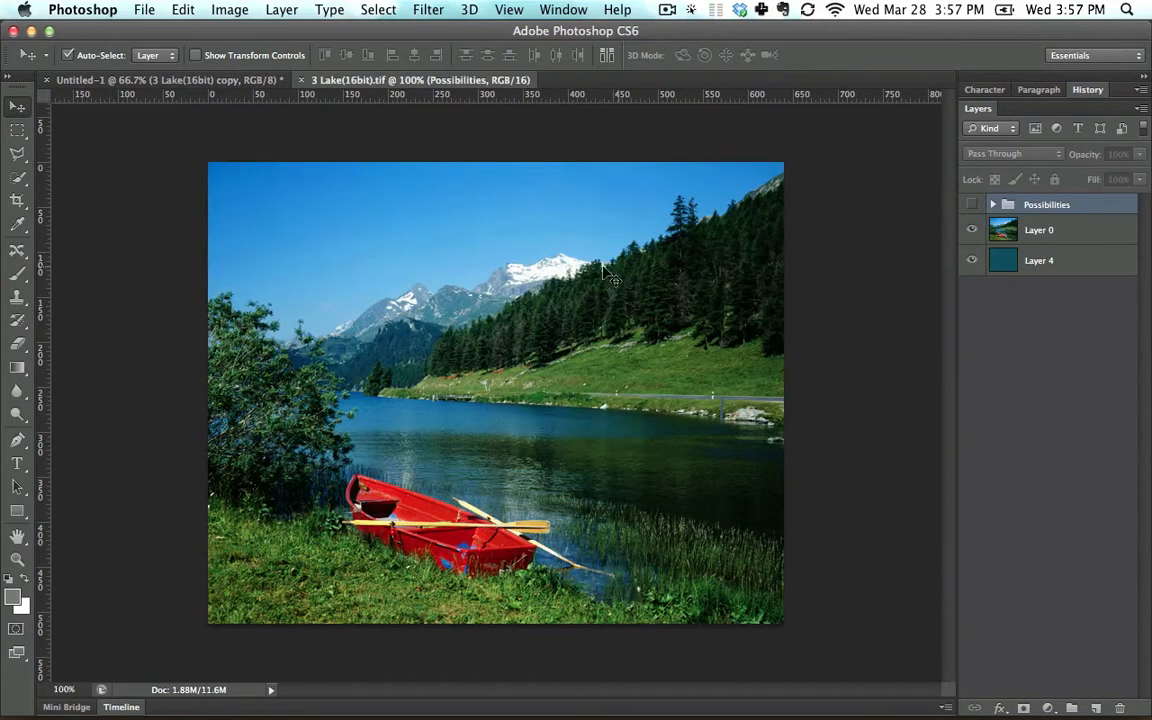
Detach the 3 Lake(16bit).tif document into a floating window in front of the Untitled-1 document.
click(172, 78)
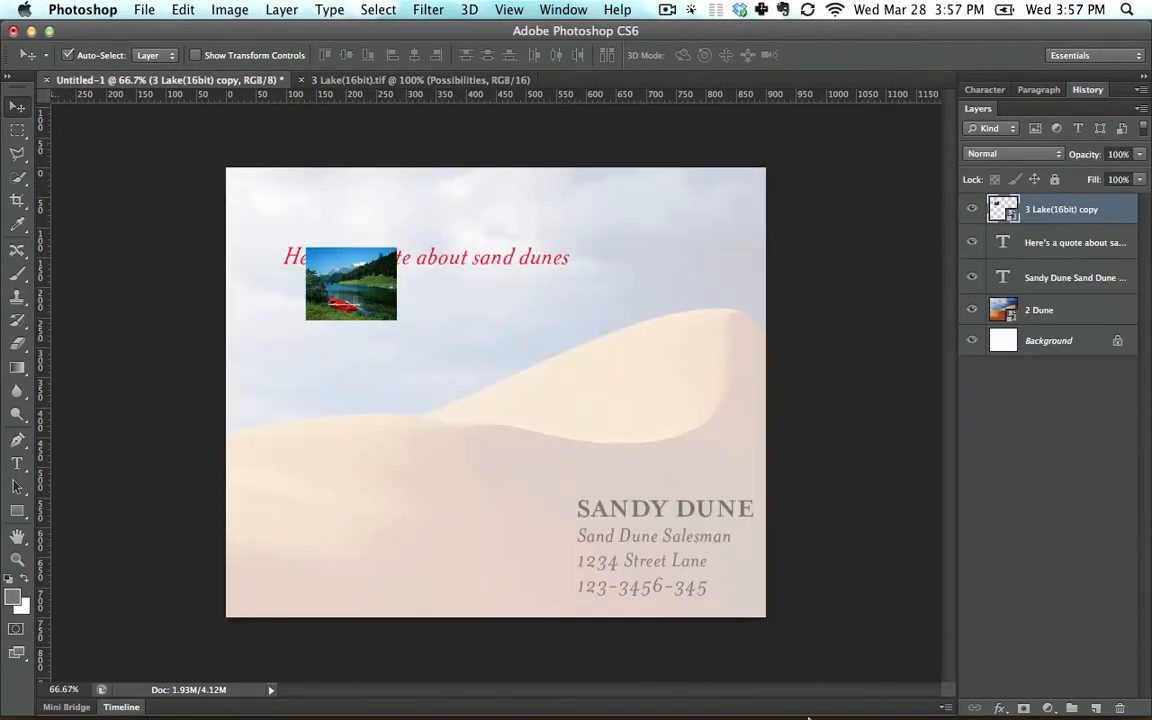
mouse_move(858, 710)
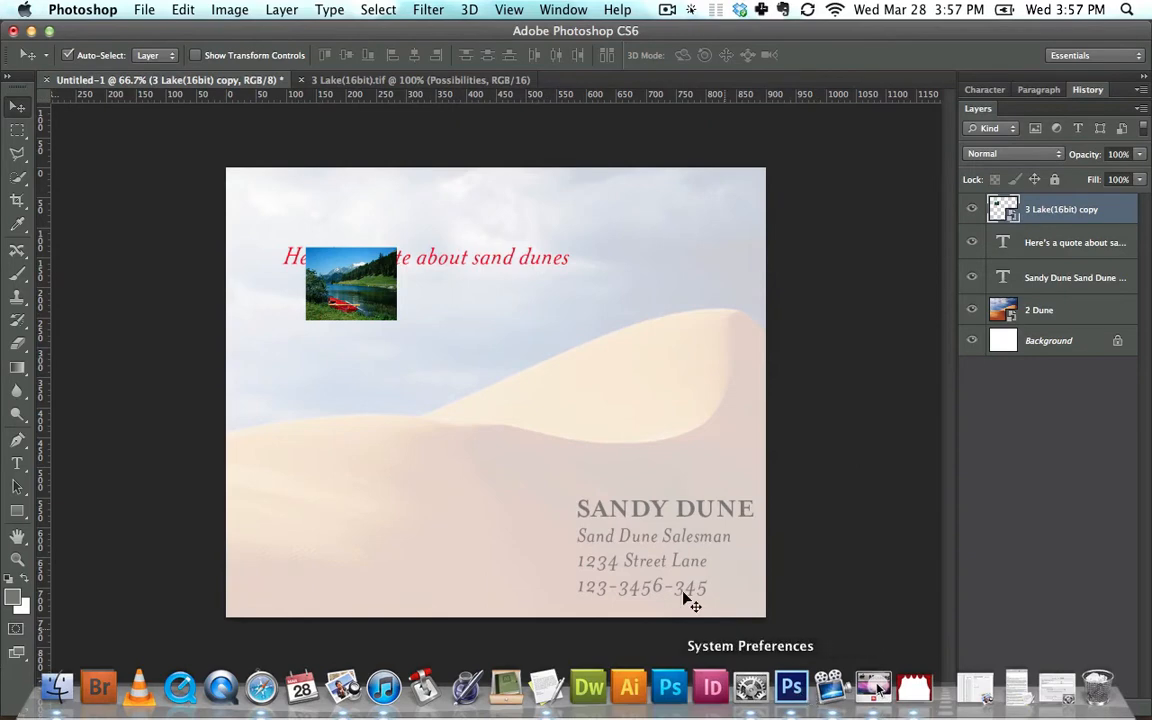
click(404, 82)
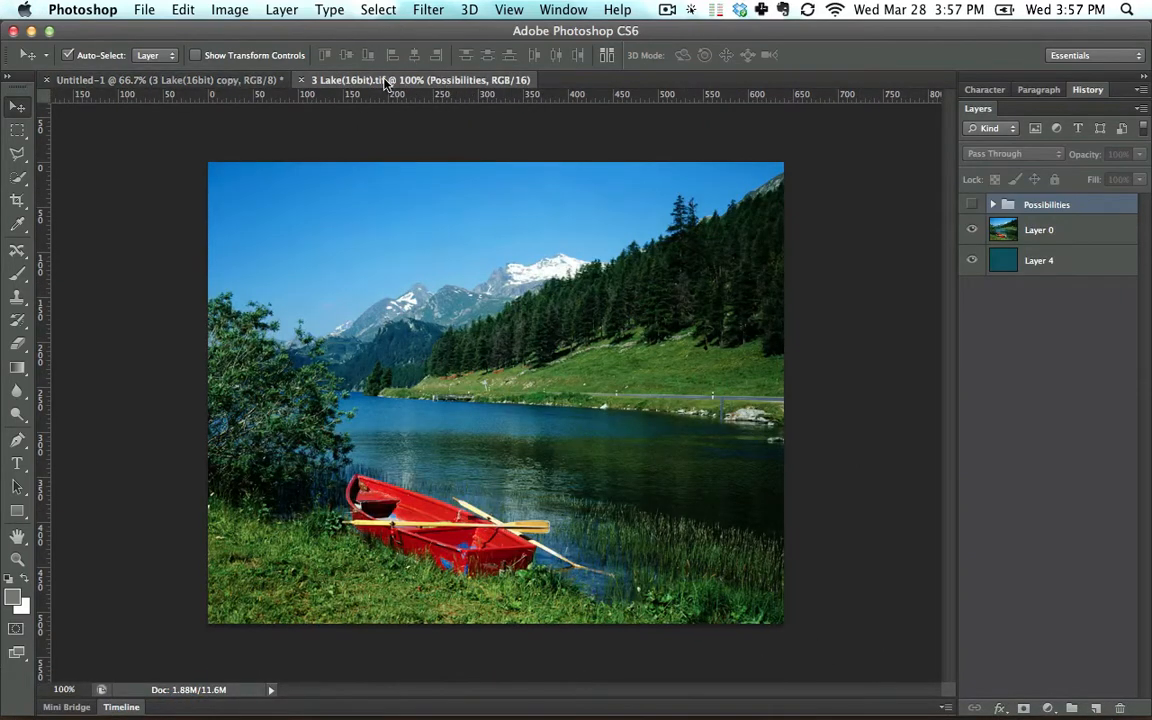
drag(386, 84, 483, 188)
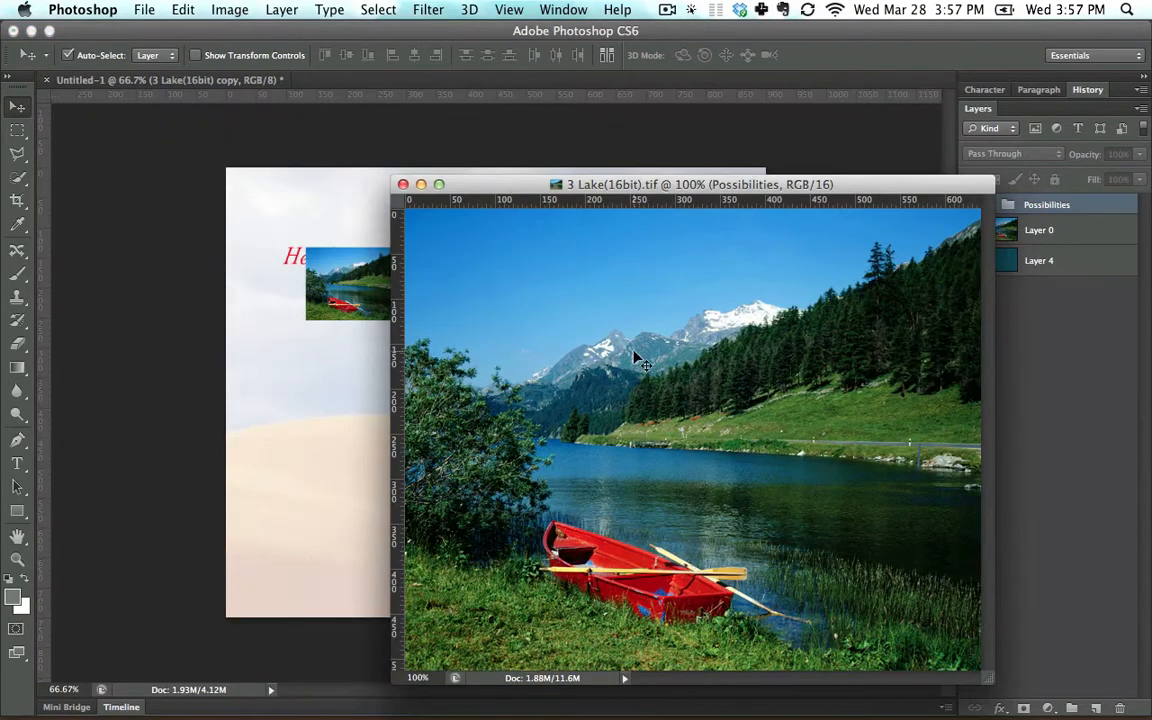
Try copying the lake image from its floating window onto the Untitled-1 canvas, and undo the copy.
drag(634, 352, 342, 398)
click(708, 314)
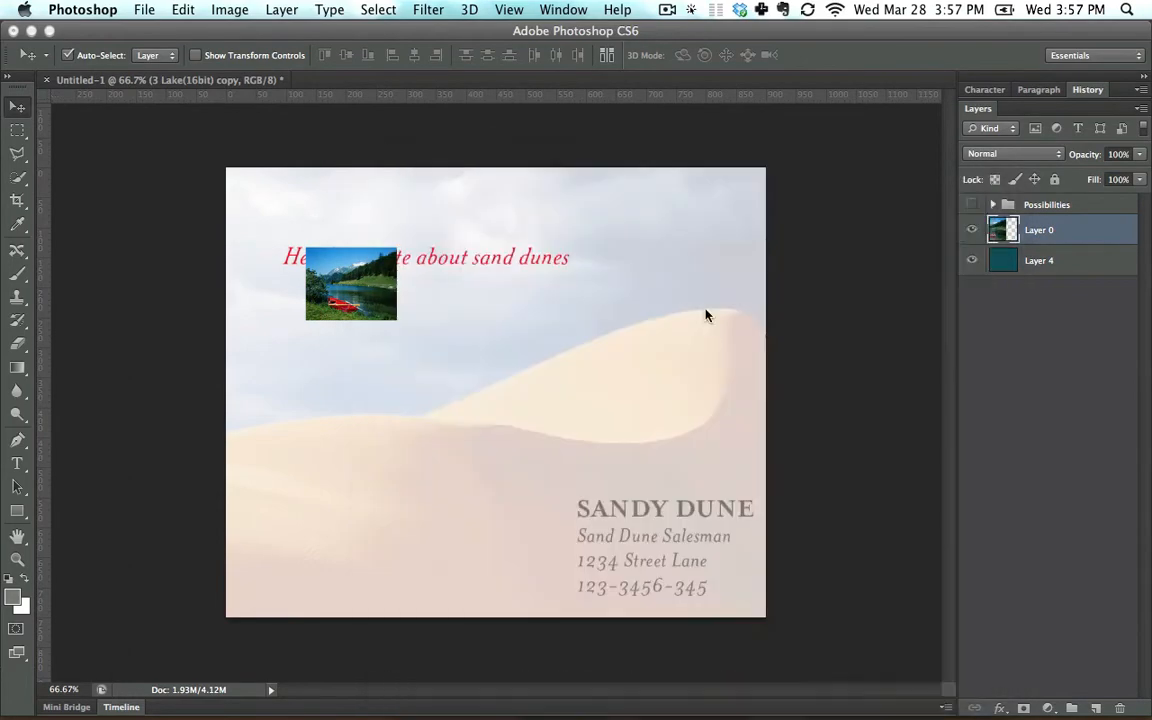
key(alt+super+z)
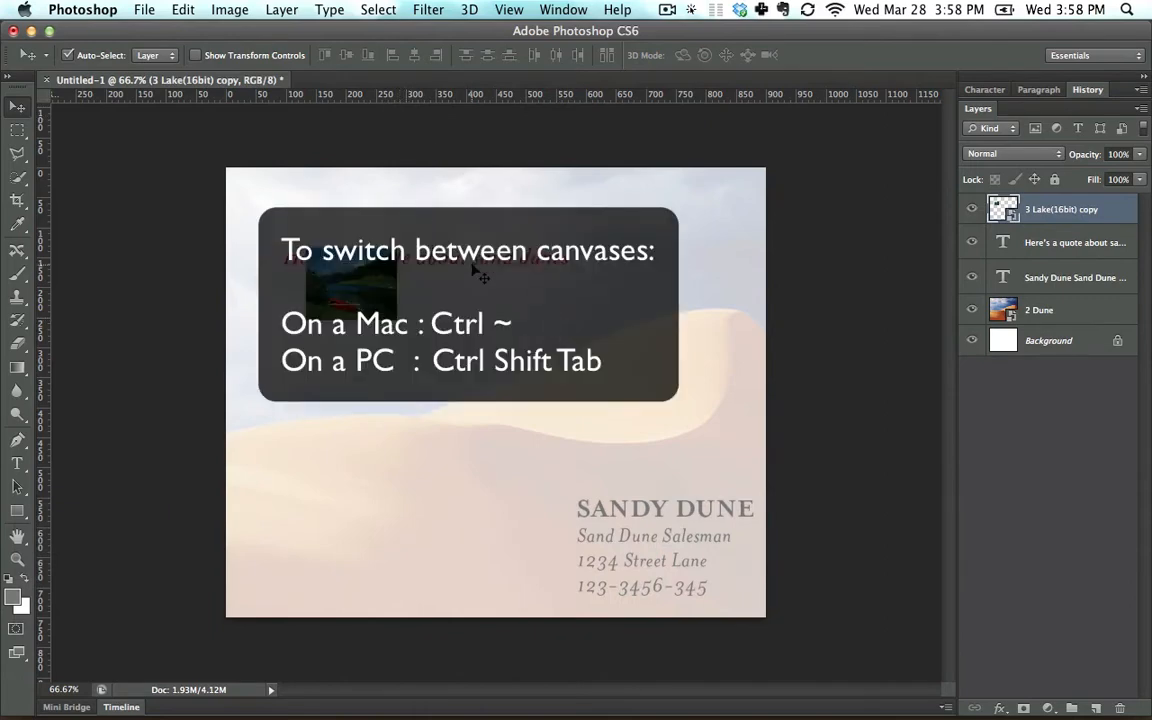
Dock the 3 Lake(16bit).tif window back beside Untitled-1 and copy its Layer 0 onto the Untitled-1 canvas.
key(super+grave)
drag(506, 186, 410, 92)
drag(502, 357, 624, 358)
click(704, 311)
Close the 3 Lake(16bit).tif document and move the copied lake layer down to about X 450 px, Y 475 px.
click(255, 82)
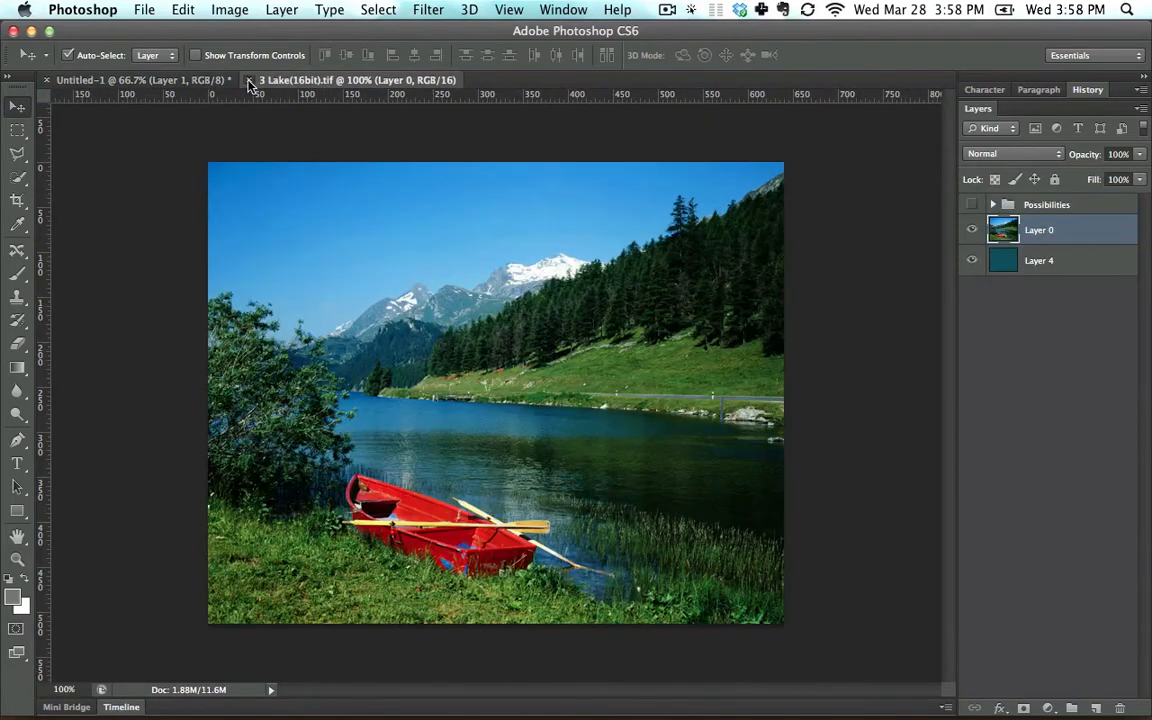
click(250, 84)
drag(512, 308, 502, 459)
Shrink Layer 1 proportionally to a tiny picture about 41 px wide with Free Transform.
key(super+t)
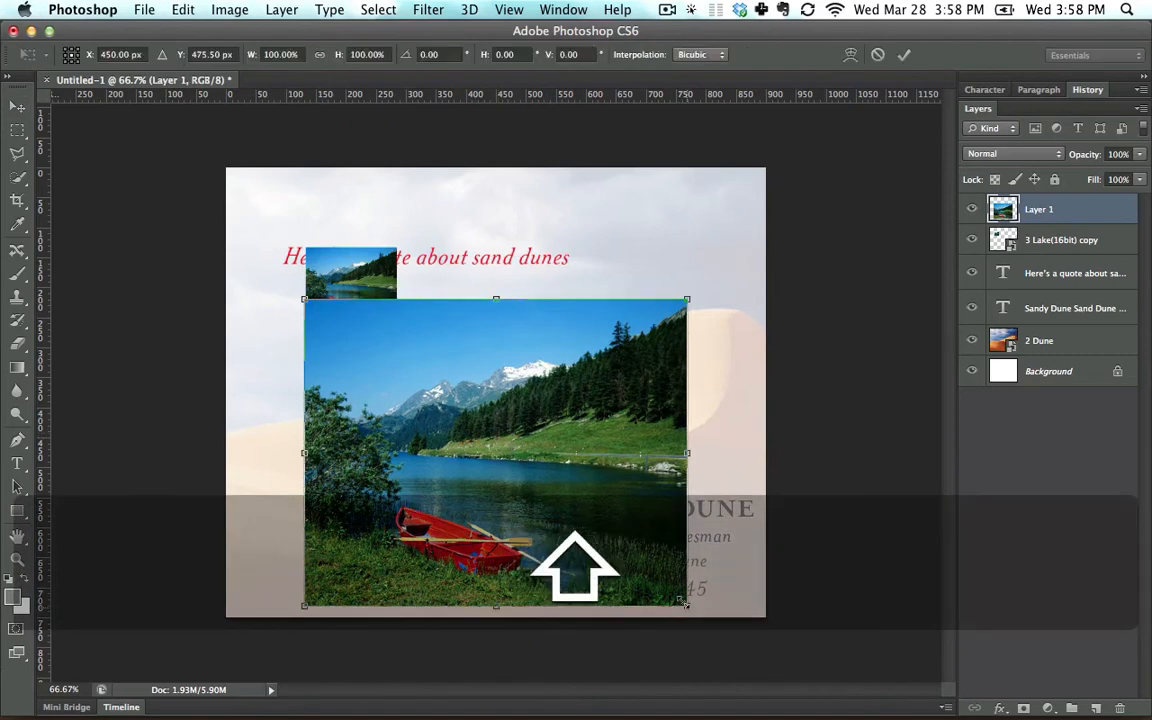
drag(683, 601, 333, 321)
key(Return)
Move the tiny Layer 1 picture just below the lake smart object, to about X 164 px, Y 275 px.
key(super+equal)
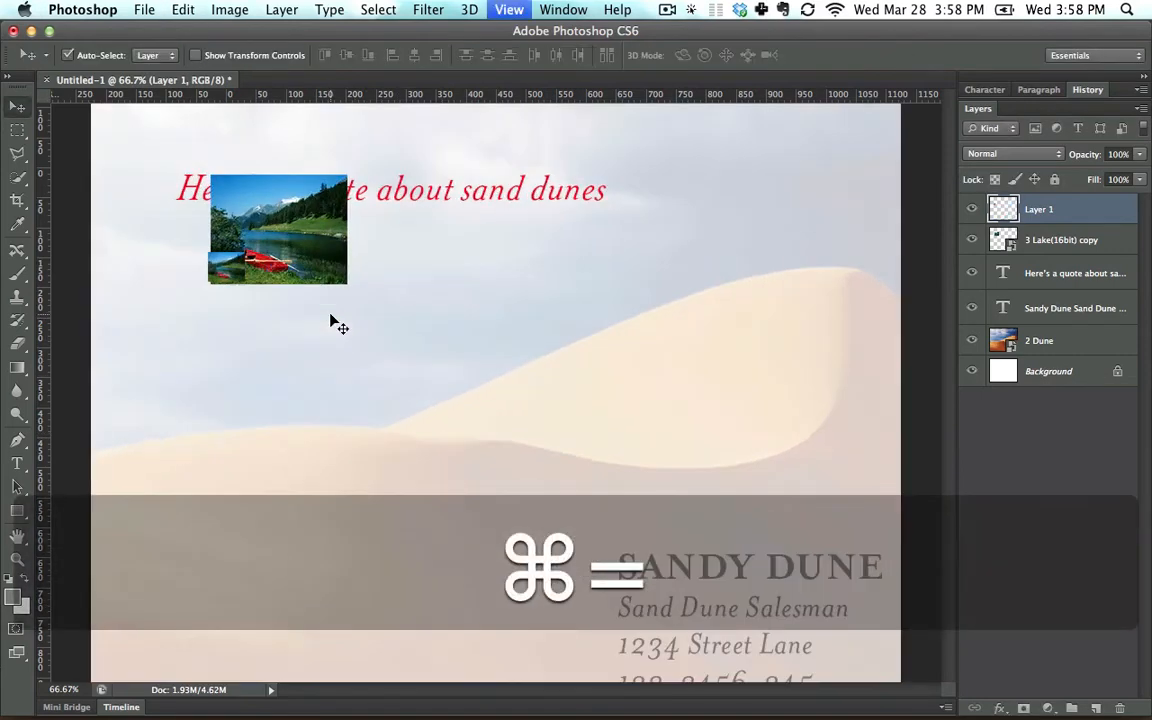
key(super+equal)
key(super+equal)
key(super+equal)
key(super+equal)
key(space)
drag(316, 283, 661, 438)
drag(297, 382, 347, 528)
key(super+0)
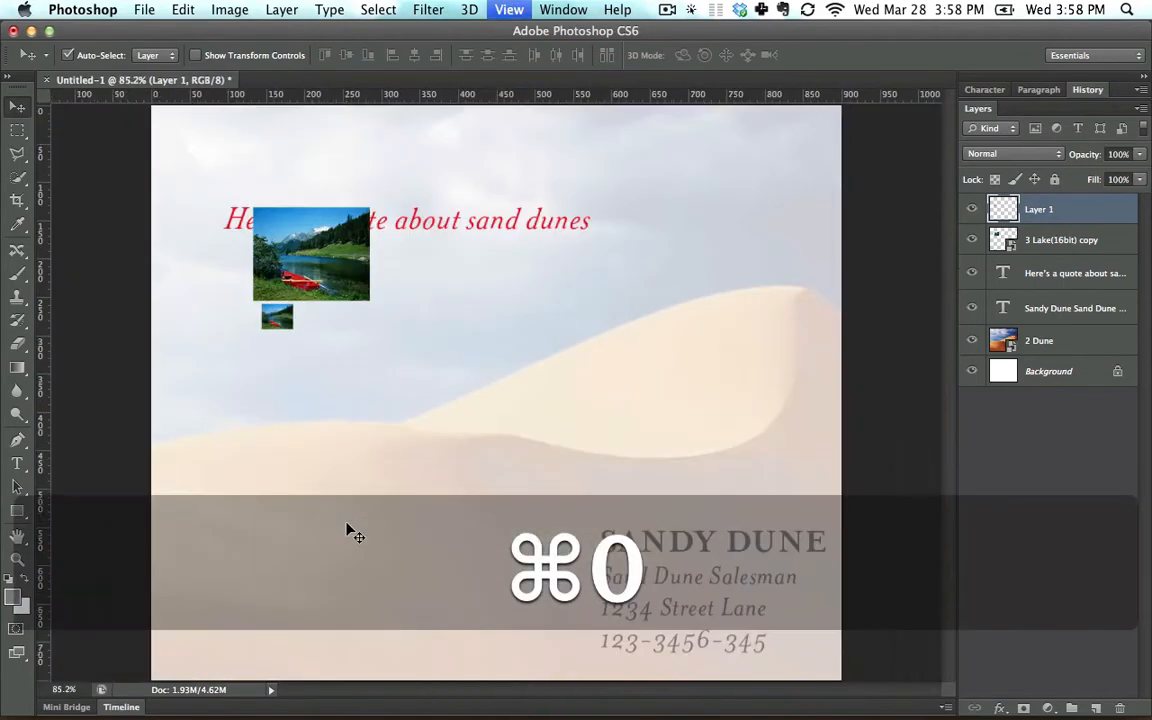
Try enlarging Layer 1 to about 1341% and moving it up toward the quote, and undo both changes.
key(super+t)
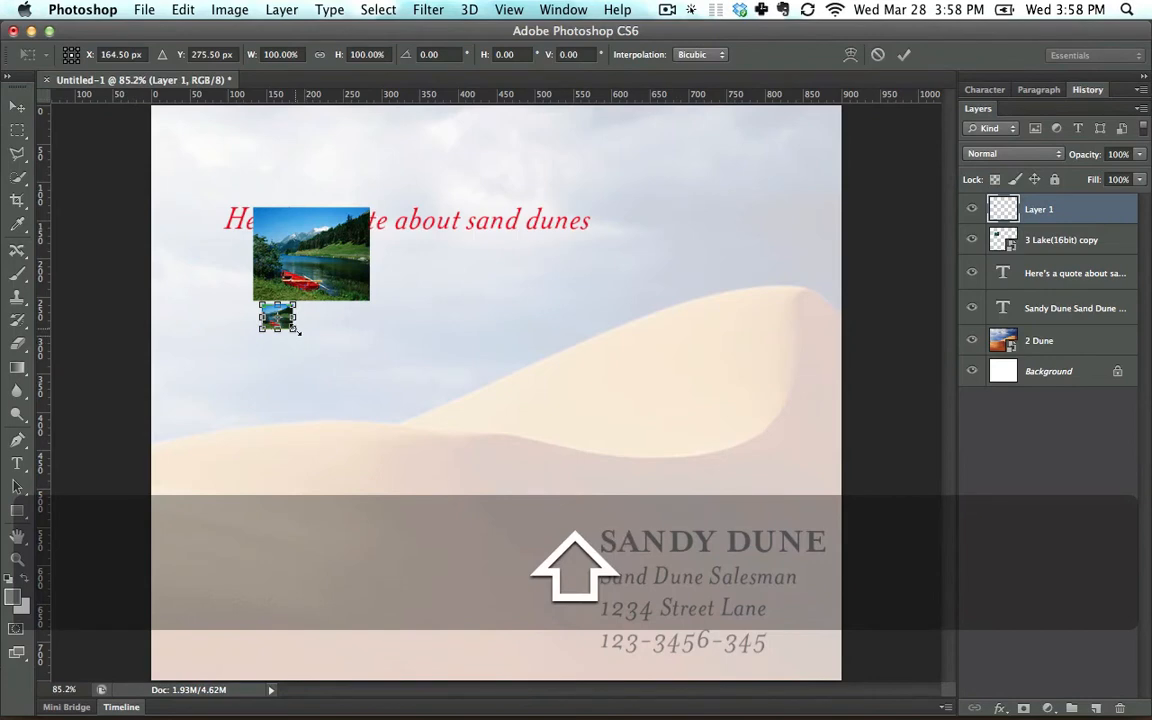
drag(296, 331, 683, 642)
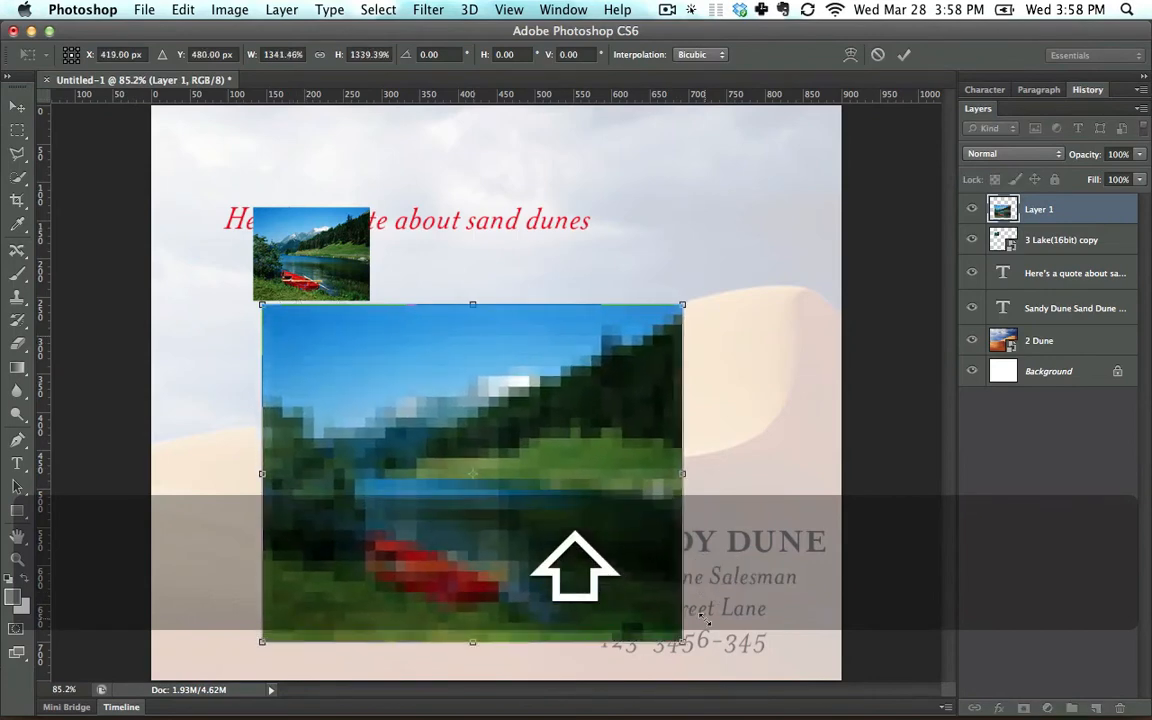
key(Return)
drag(506, 404, 538, 322)
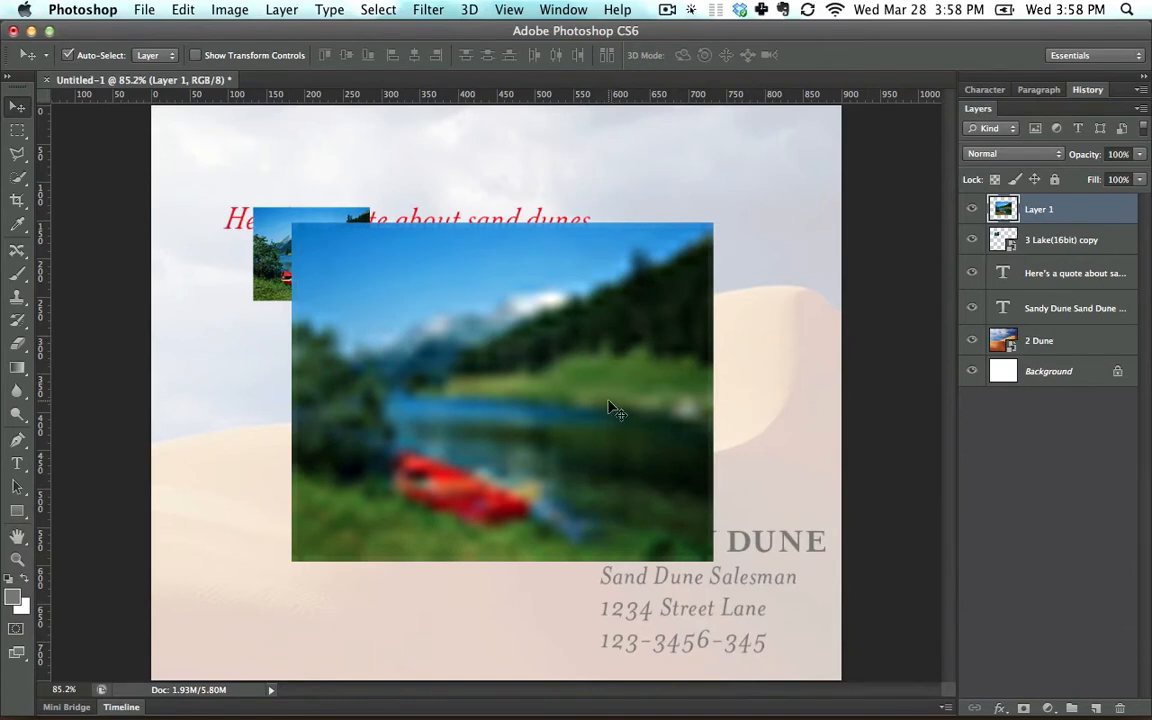
key(alt+super+z)
key(alt+super+z)
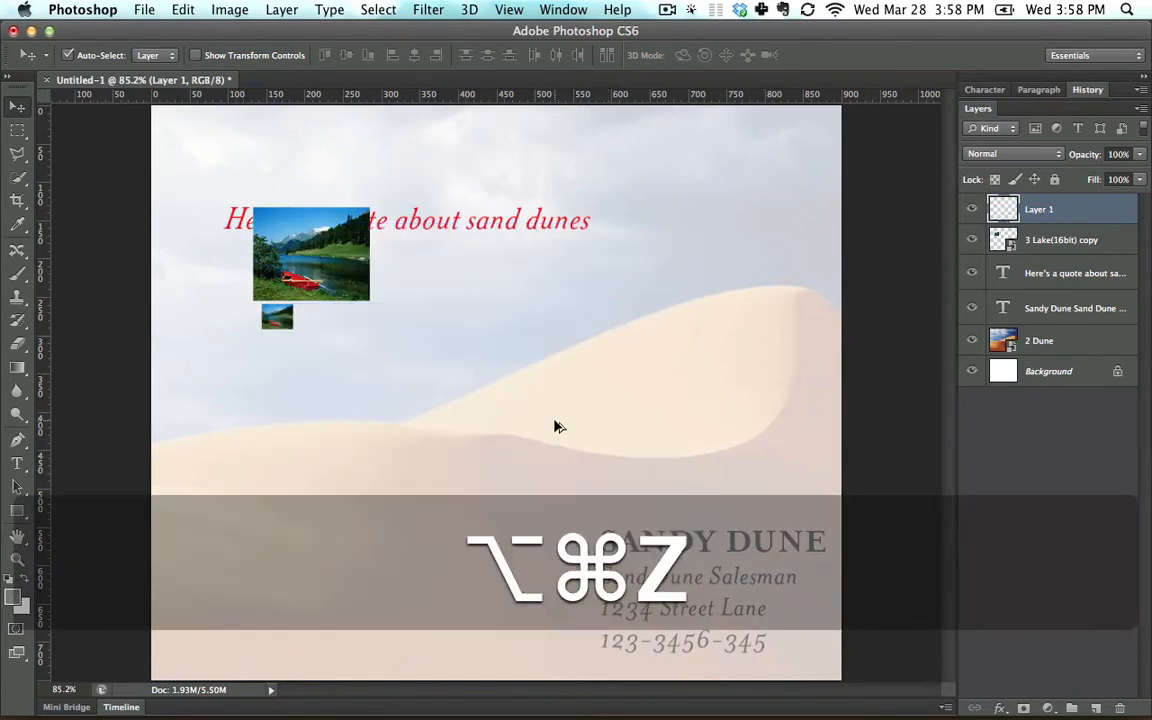
Compare the pixel detail of the tiny Layer 1 picture and the lake smart object at about 500% magnification.
key(super+equal)
key(super+equal)
key(super+equal)
key(super+equal)
key(super+equal)
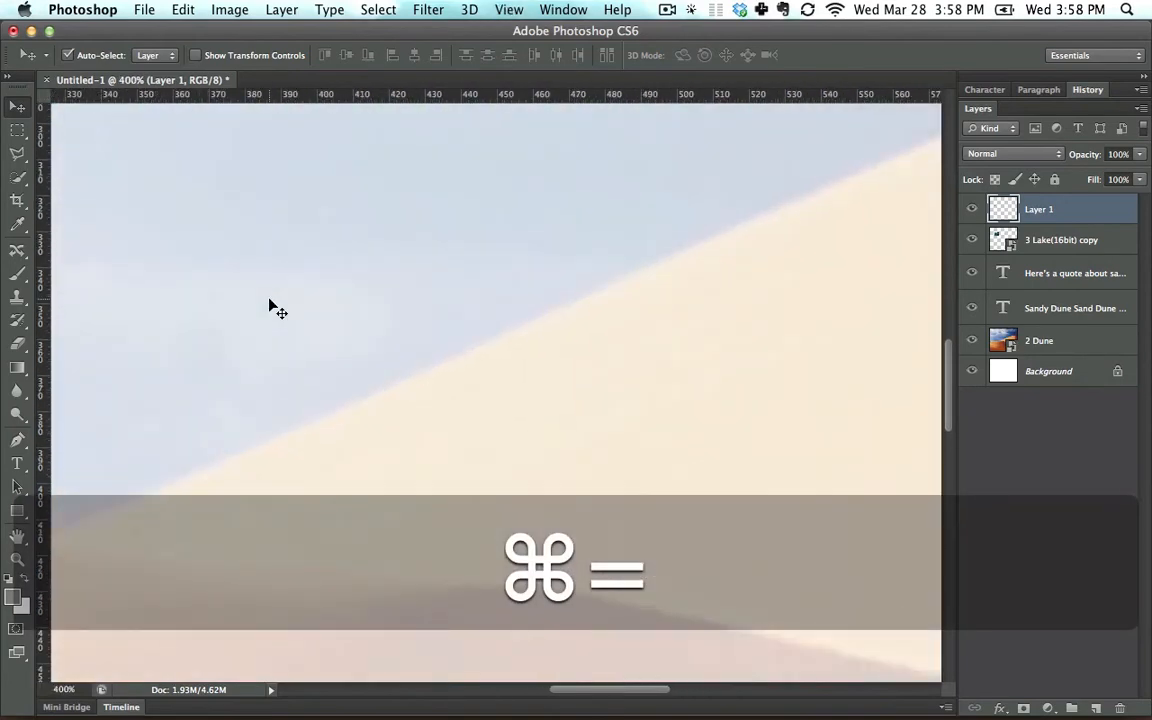
key(space)
drag(313, 353, 650, 570)
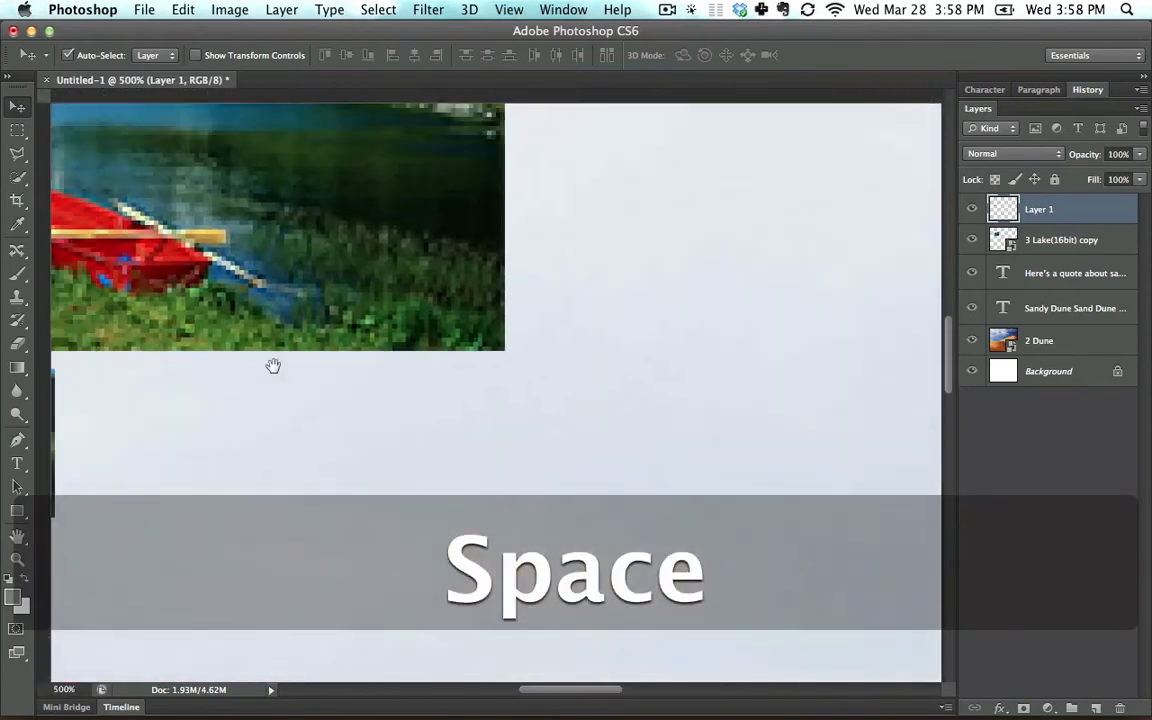
drag(270, 364, 683, 328)
key(super+0)
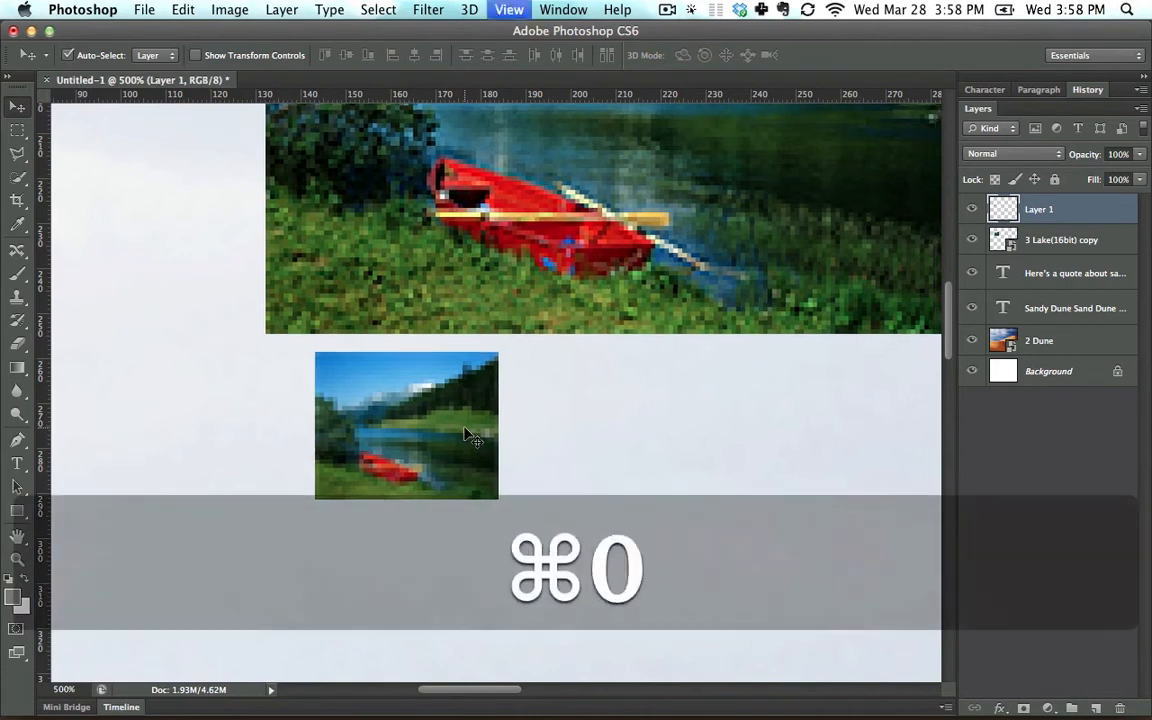
Move tiny Layer 1 down out of the way, enlarge the lake smart object to cover much of the canvas, and shift it upward.
drag(285, 329, 300, 398)
drag(308, 284, 733, 560)
key(super+t)
key(Return)
key(super+t)
key(Return)
drag(665, 370, 647, 293)
Enlarge the tiny Layer 1 picture proportionally to about 1388% with Free Transform.
drag(306, 353, 727, 190)
key(super+t)
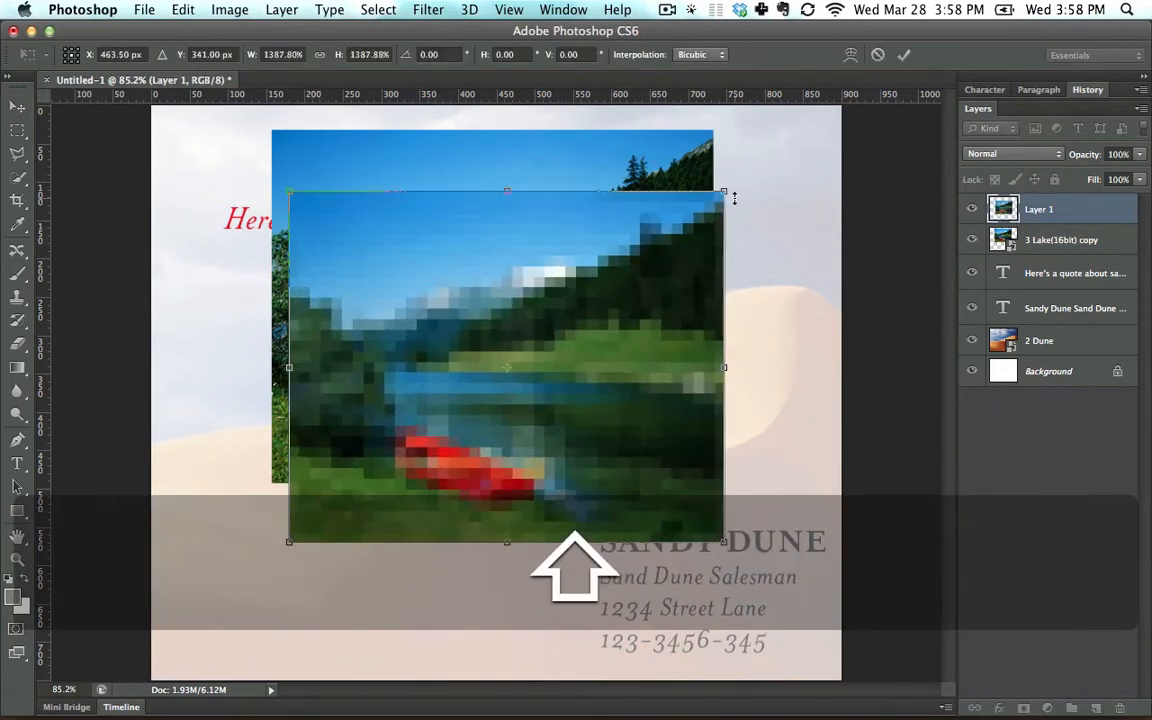
key(Return)
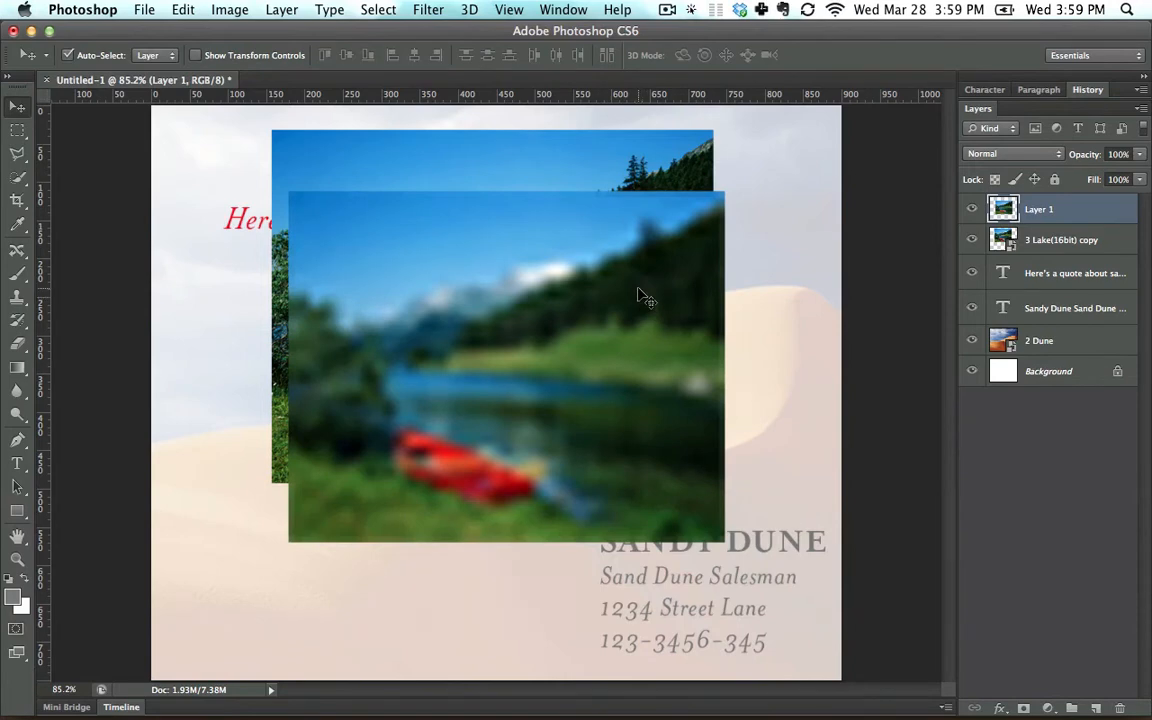
Move the enlarged Layer 1 picture down and compare its quality with the lake smart object above it.
drag(531, 280, 455, 444)
click(470, 238)
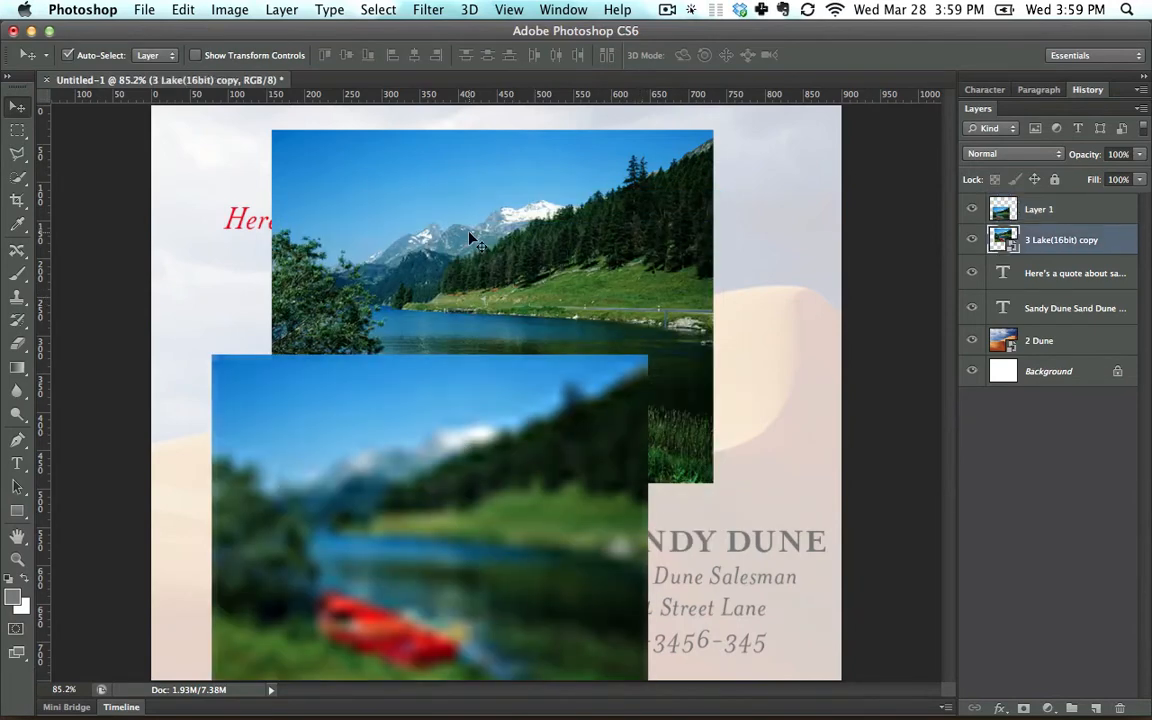
click(480, 488)
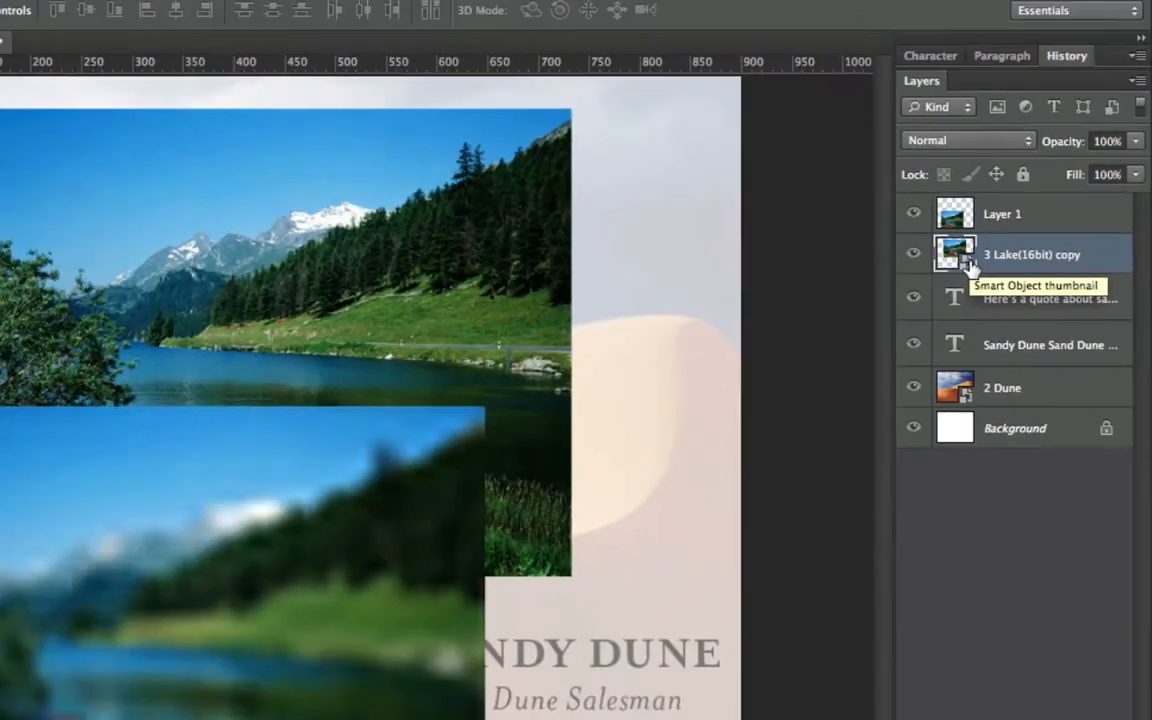
click(810, 322)
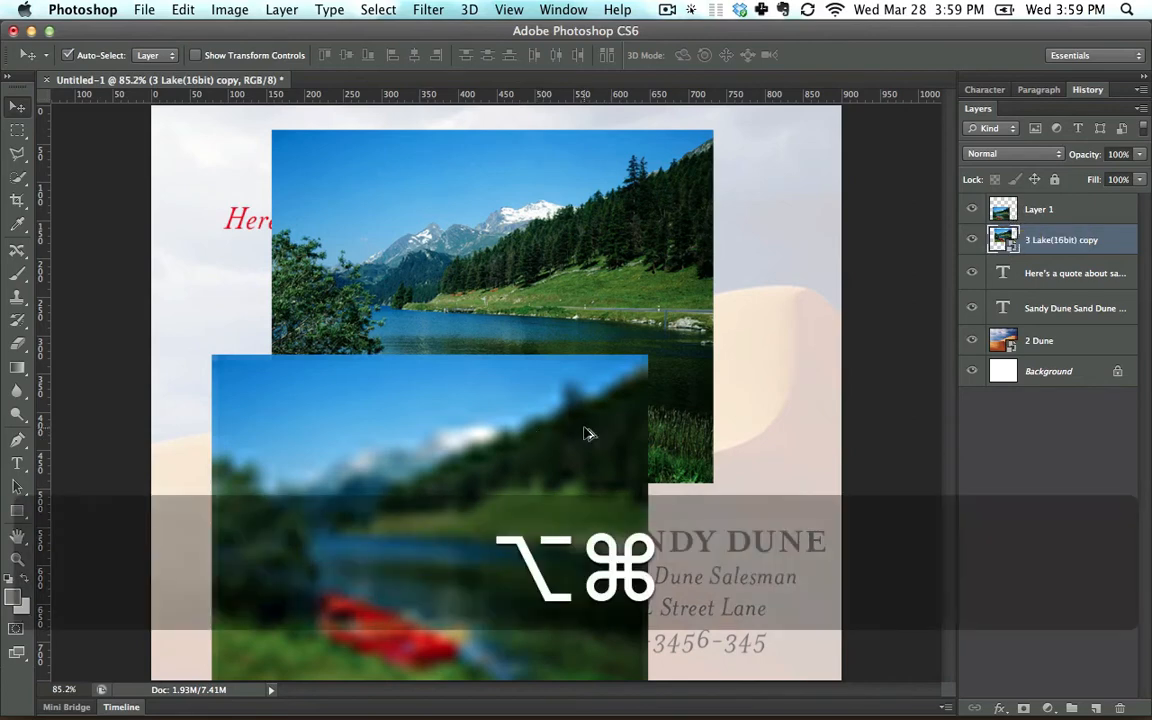
Undo the resizing and moving of both lake pictures back to the point where Layer 1 has its large, sharp size.
key(alt+super+z)
key(alt+super+z)
key(alt+super+z)
key(alt+super+z)
key(alt+super+z)
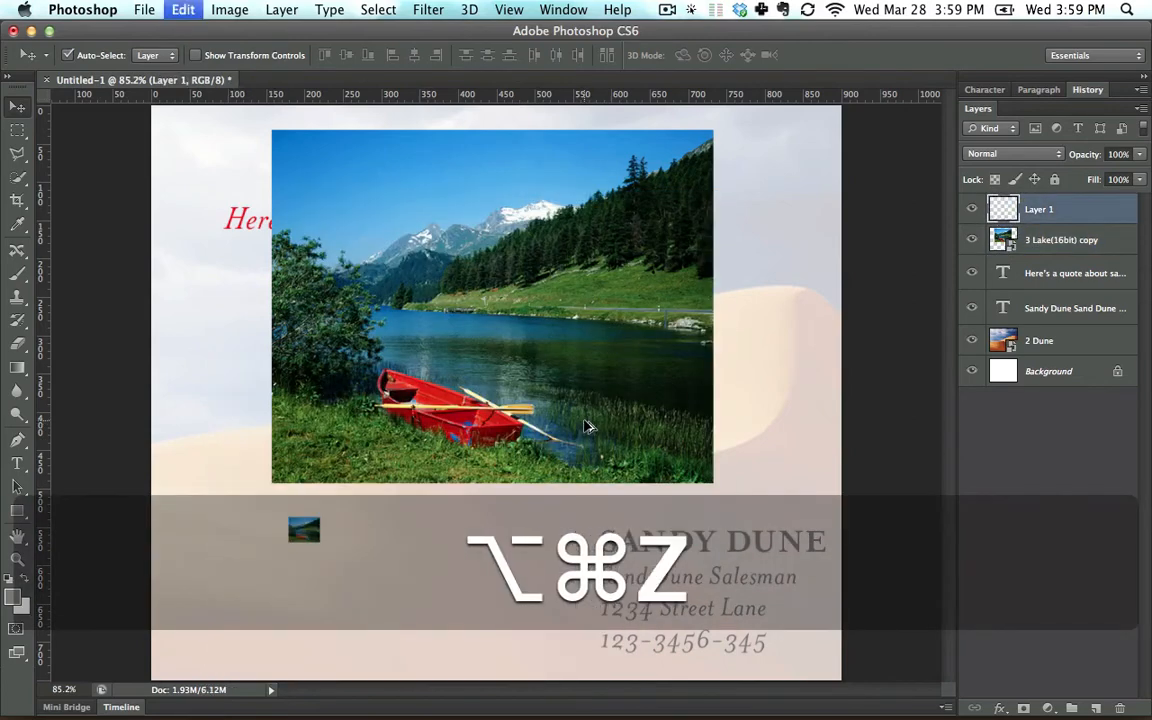
key(alt+super+z)
key(alt+super+z)
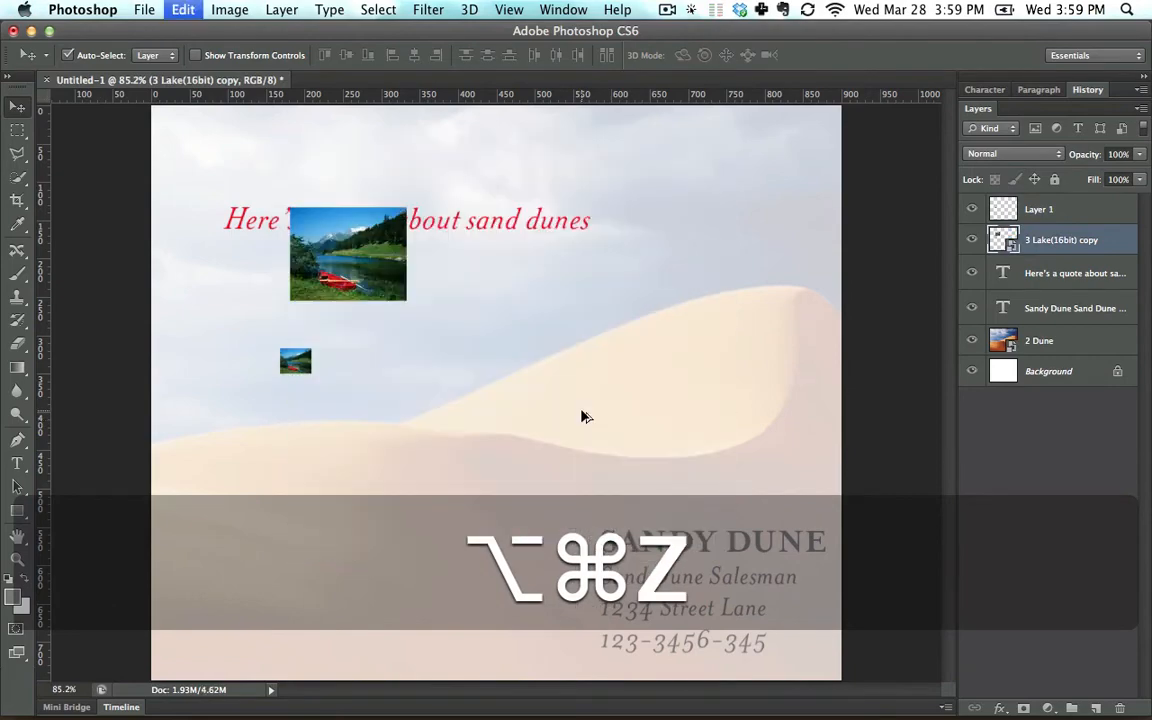
key(alt+super+z)
key(alt+super+z)
key(alt+super+z)
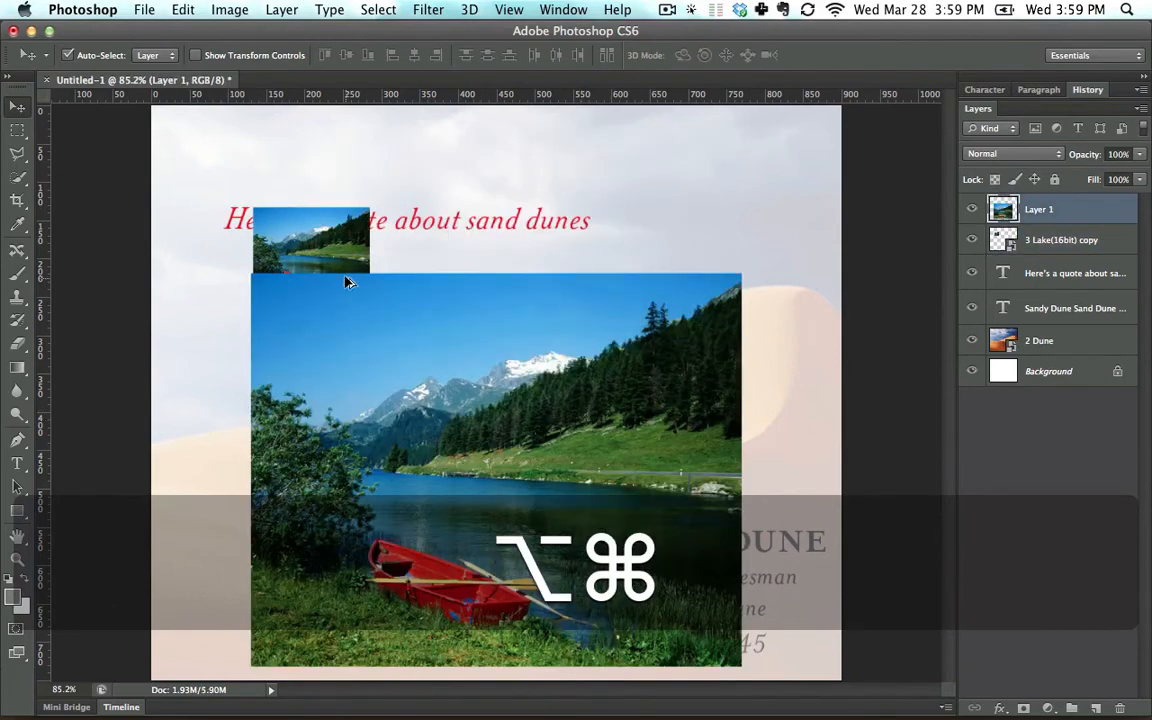
Enlarge the small lake smart object to about 20.5% with Free Transform and move it toward the canvas's upper-left area.
key(super+t)
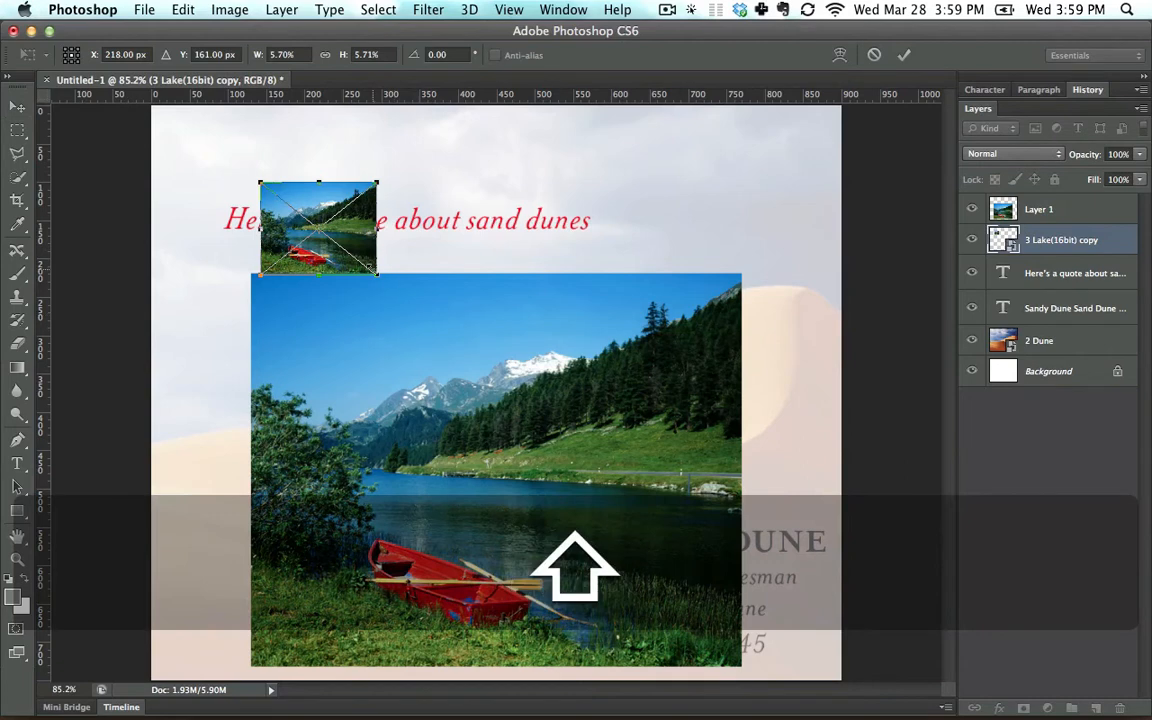
drag(376, 272, 680, 474)
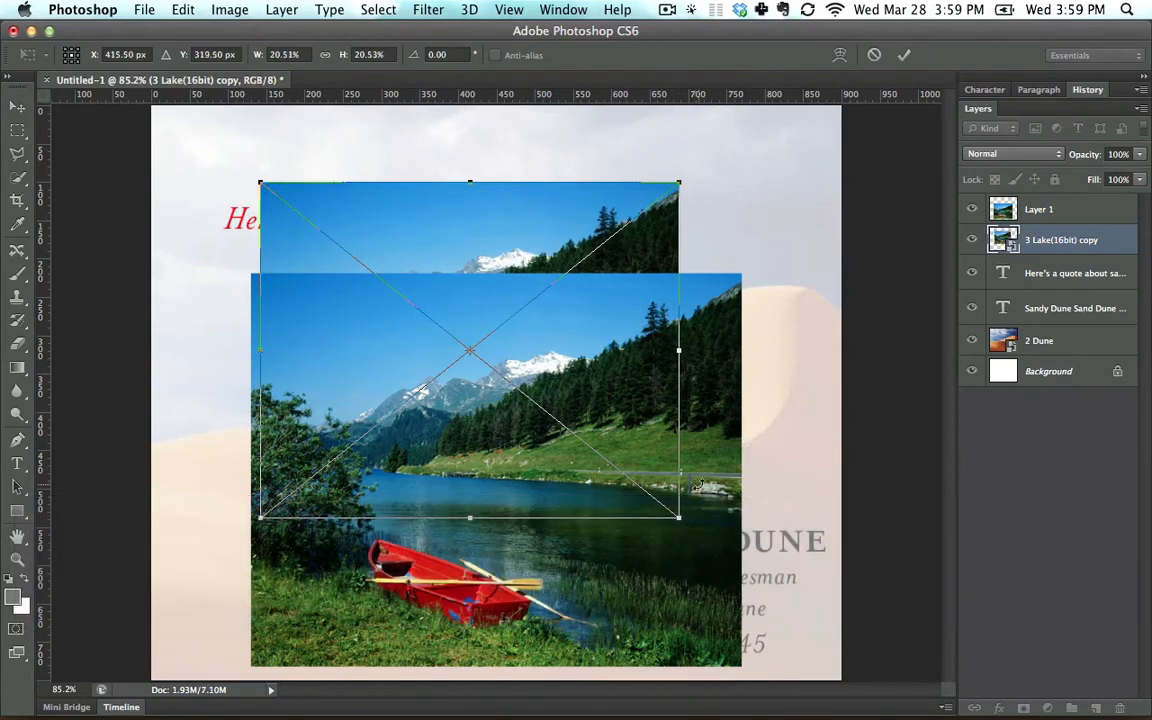
key(Return)
drag(557, 216, 458, 167)
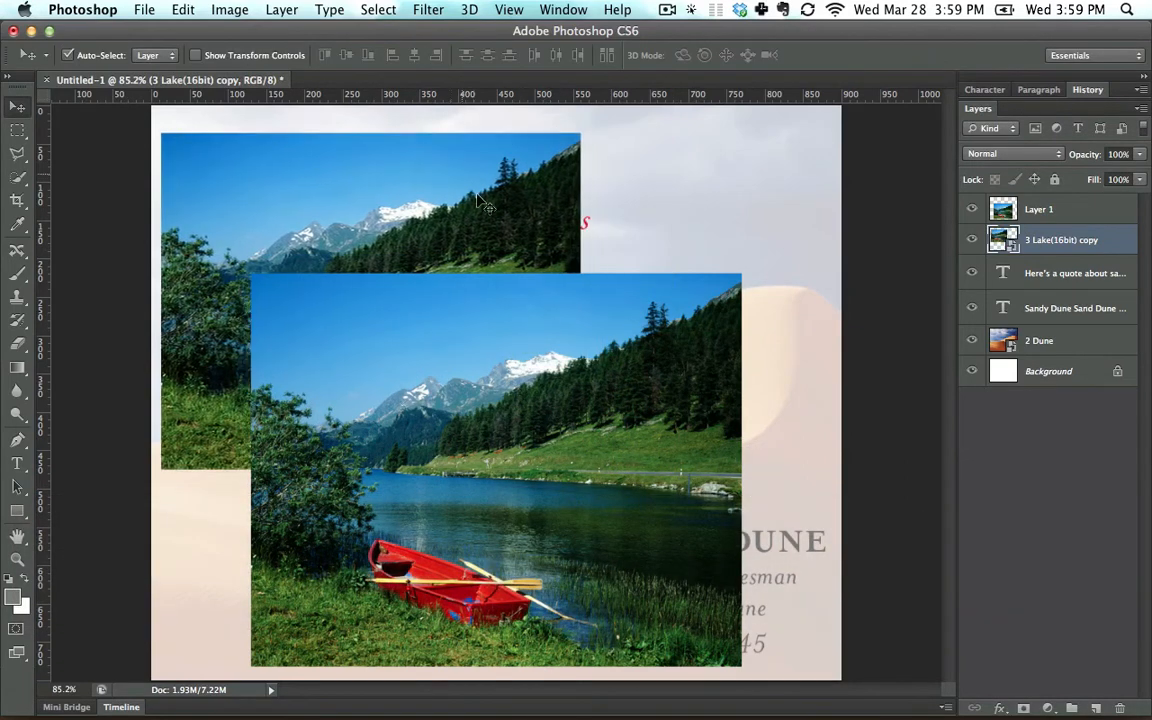
Hide the 3 Lake(16bit) copy layer and move the Layer 1 picture into the canvas's upper-left corner.
drag(527, 429, 562, 398)
click(409, 240)
mouse_move(409, 240)
mouse_down()
mouse_move(418, 170)
mouse_move(418, 231)
mouse_up()
click(972, 241)
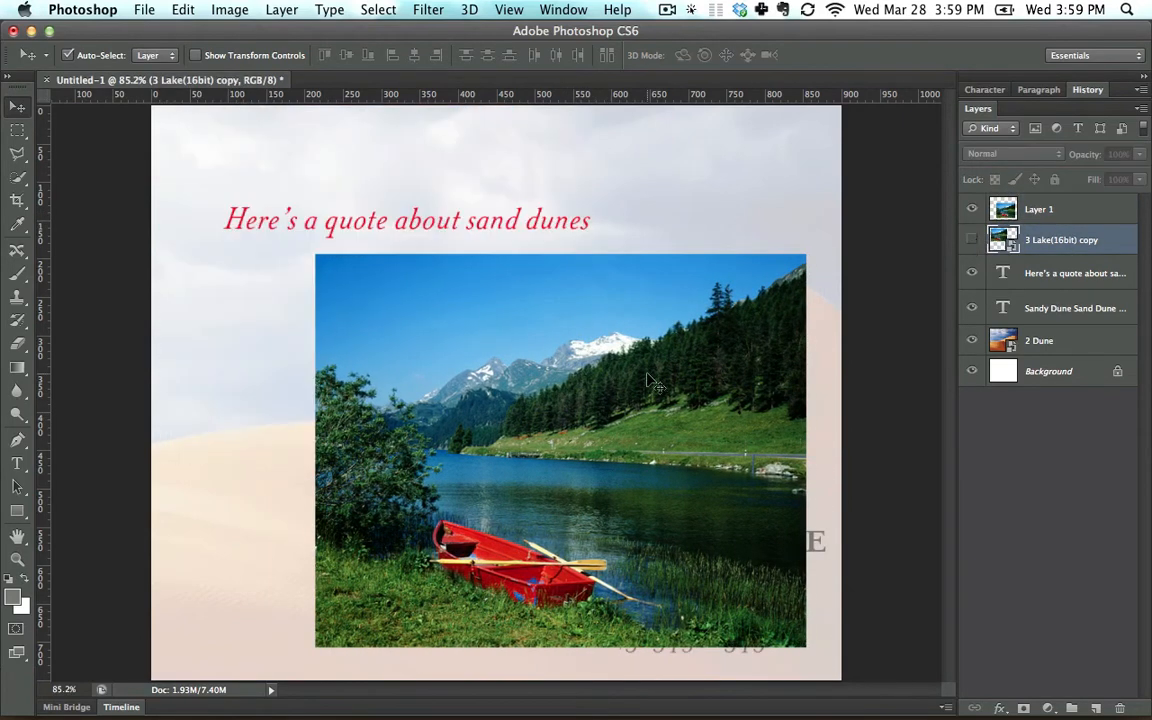
drag(651, 383, 486, 229)
Select the area around the red boat on Layer 1 with the Rectangular Marquee tool.
click(17, 131)
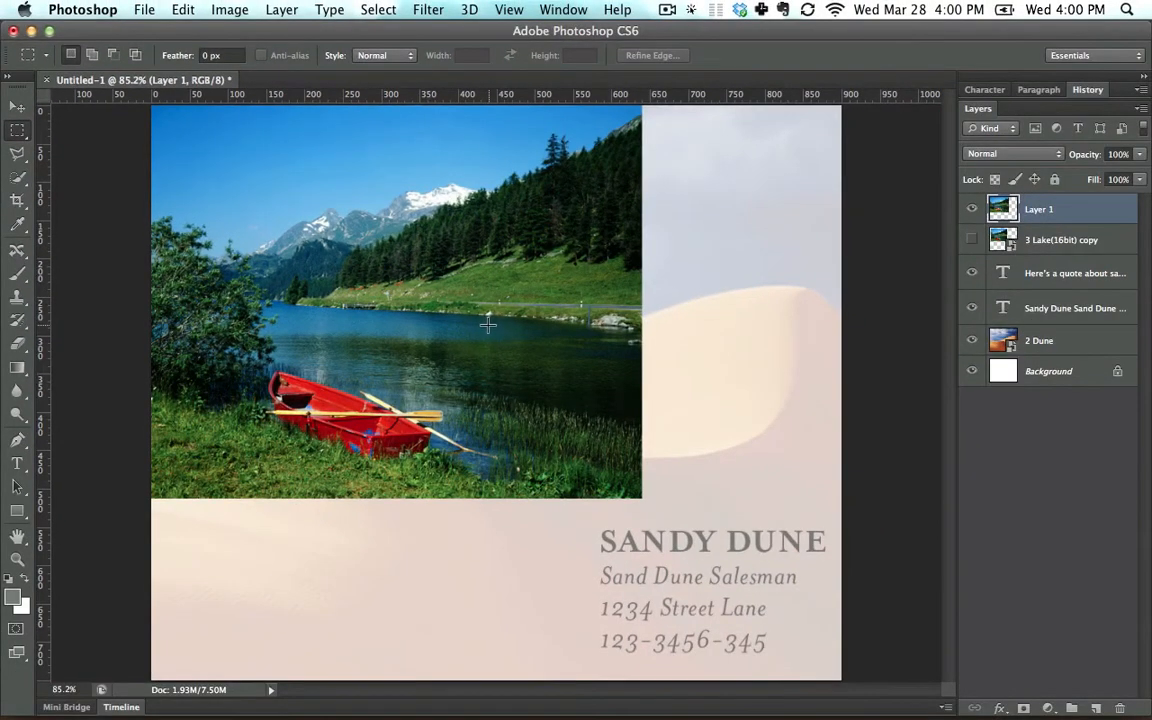
drag(486, 328, 247, 467)
drag(246, 470, 246, 470)
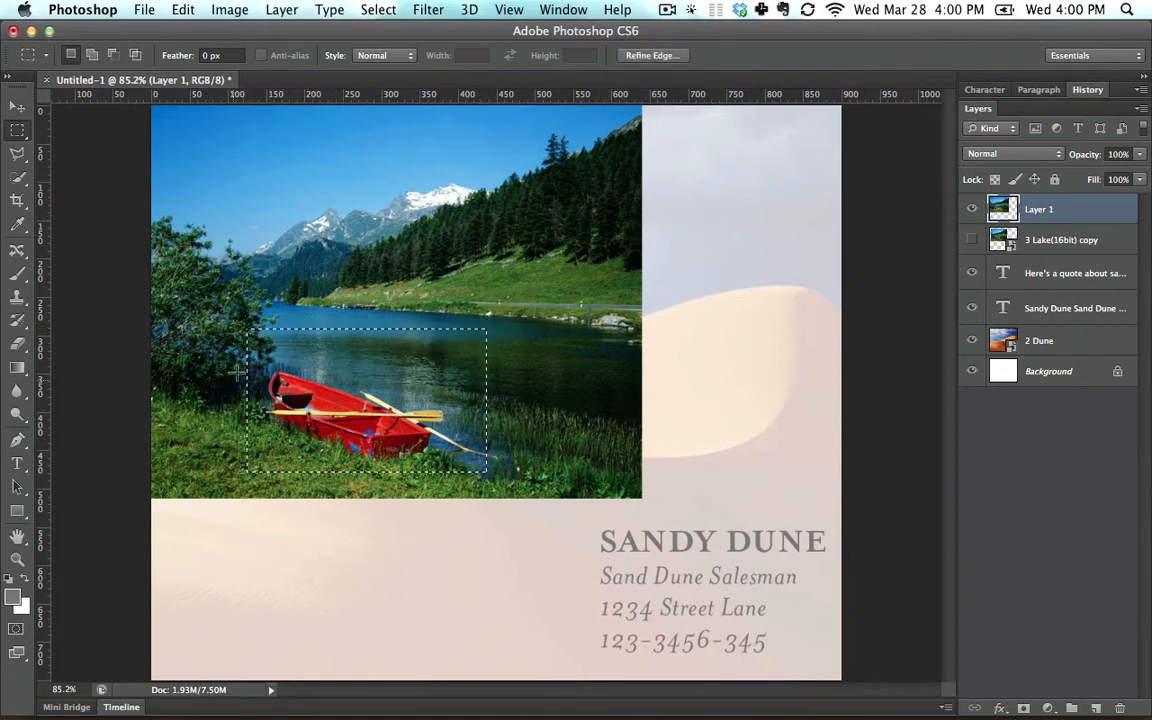
Try to move the selected boat area below the lake picture, and undo the move.
click(17, 107)
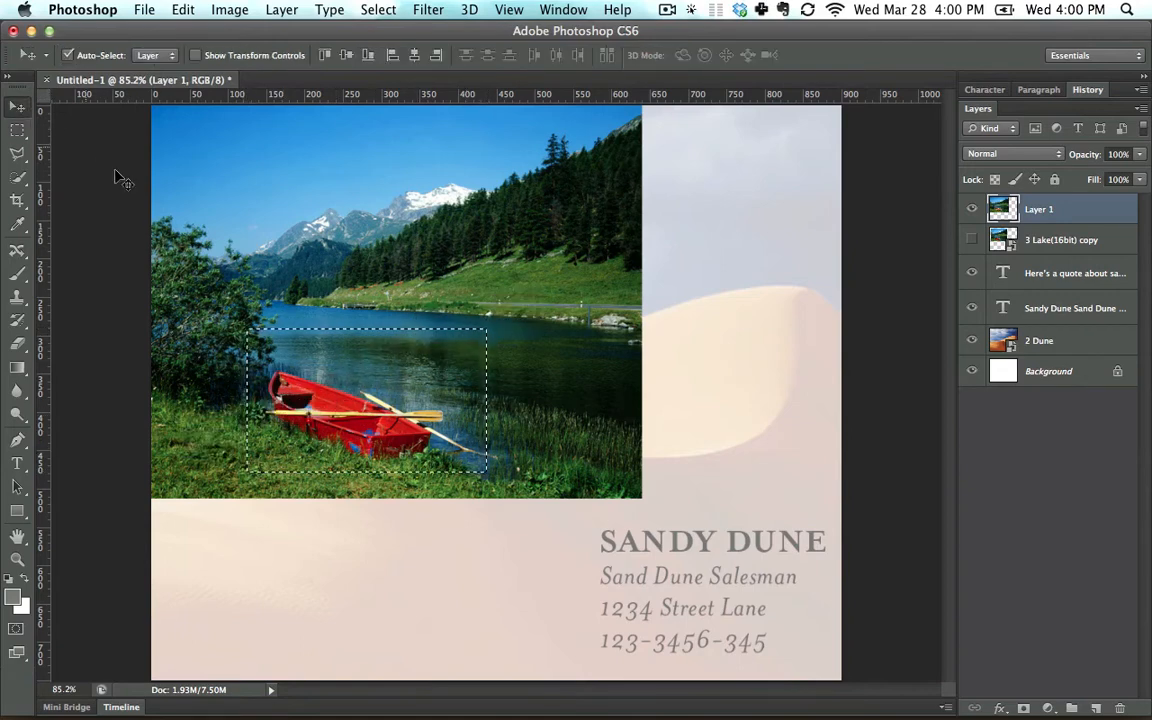
drag(371, 384, 556, 580)
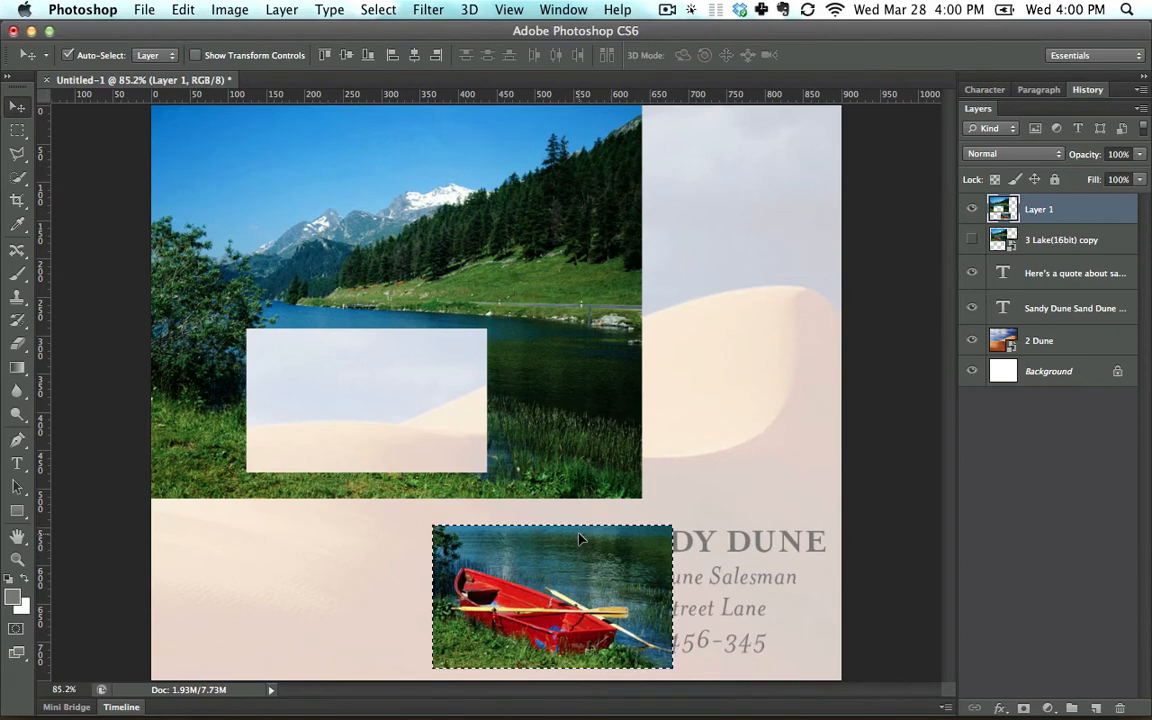
key(super+z)
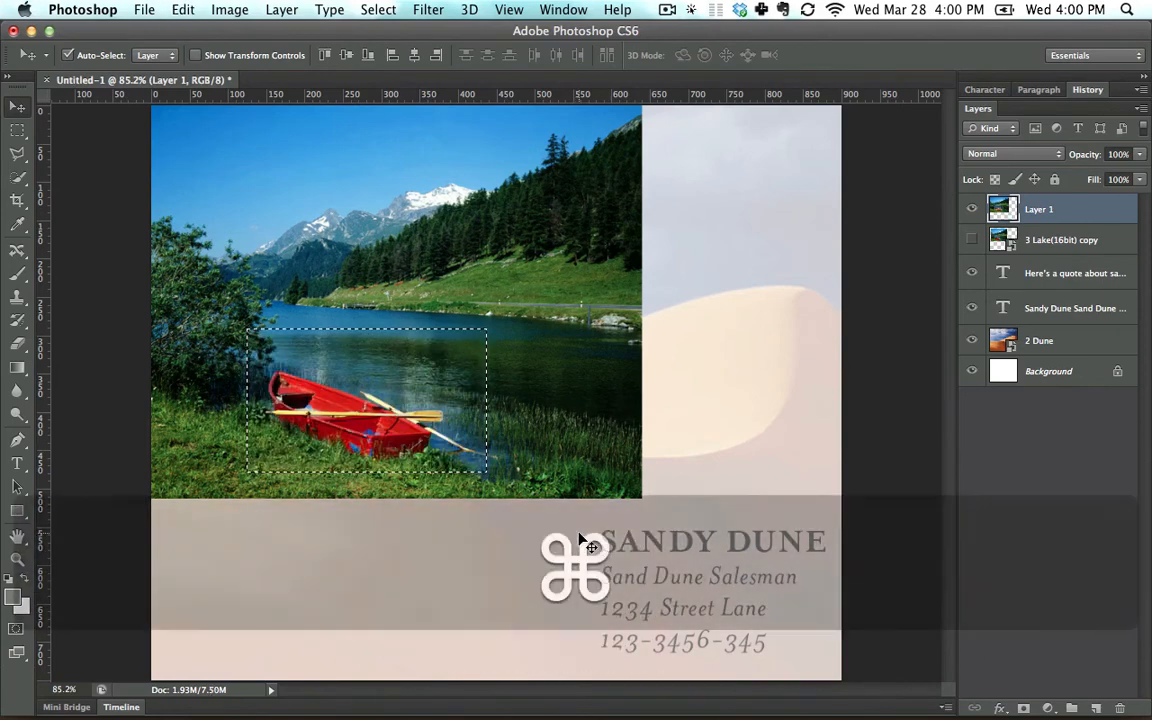
Copy the selected boat area into a new layer, hide Layer 1, and move the copy just below the quote.
key(super+c)
key(super+v)
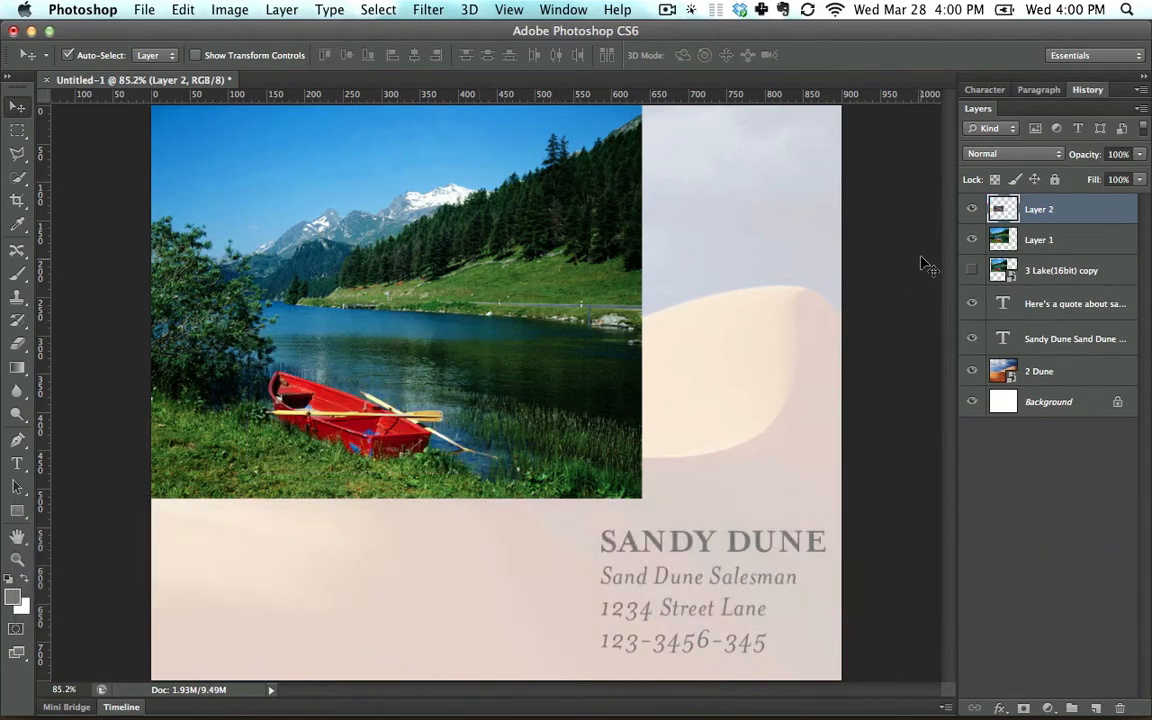
click(972, 240)
drag(394, 424, 610, 348)
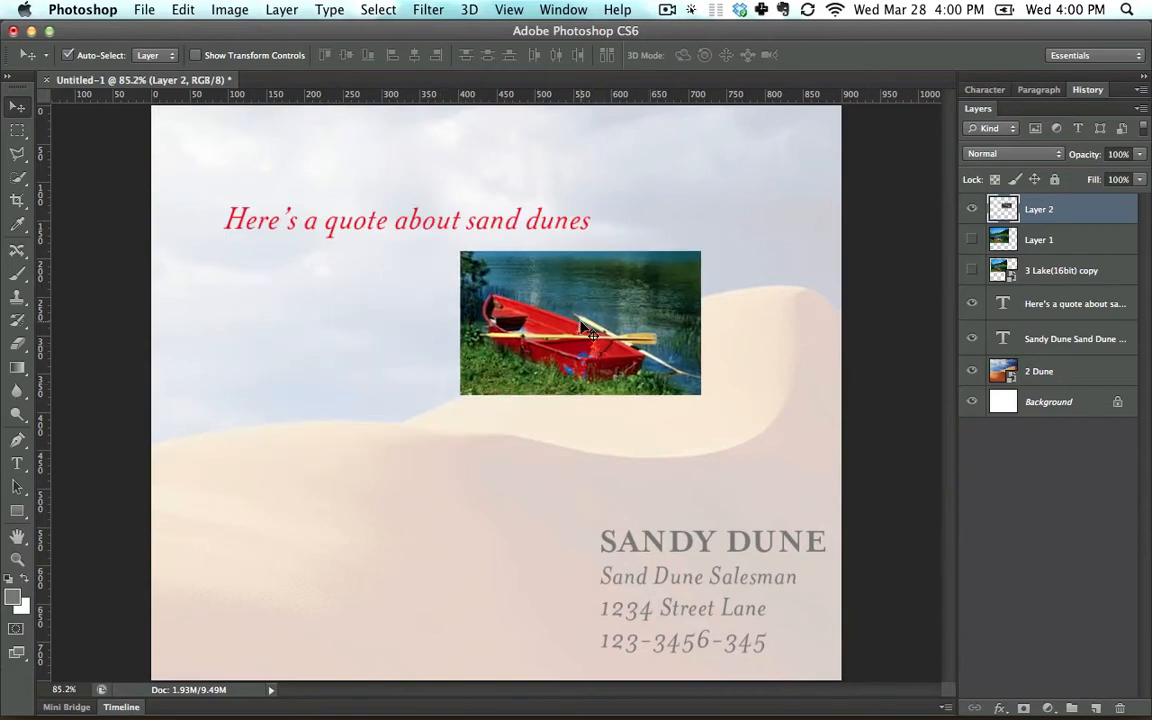
Make the 3 Lake(16bit) copy smart object the active layer, hide Layer 2, and show the smart object.
click(17, 130)
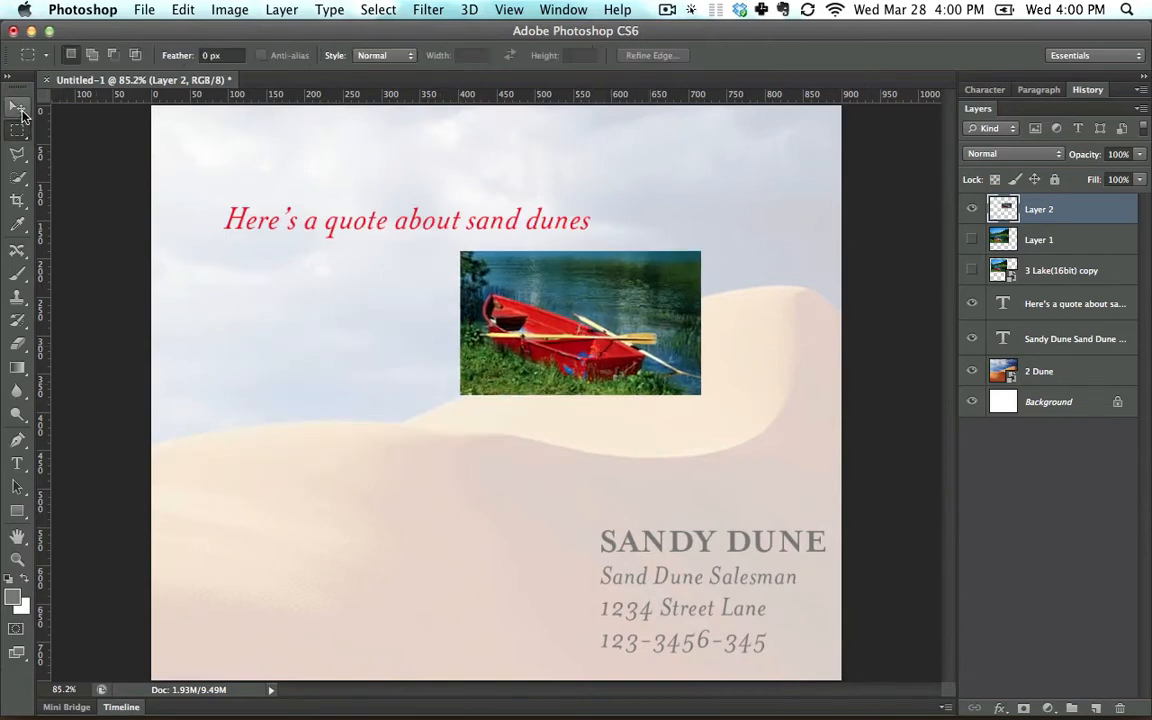
click(21, 111)
click(1057, 265)
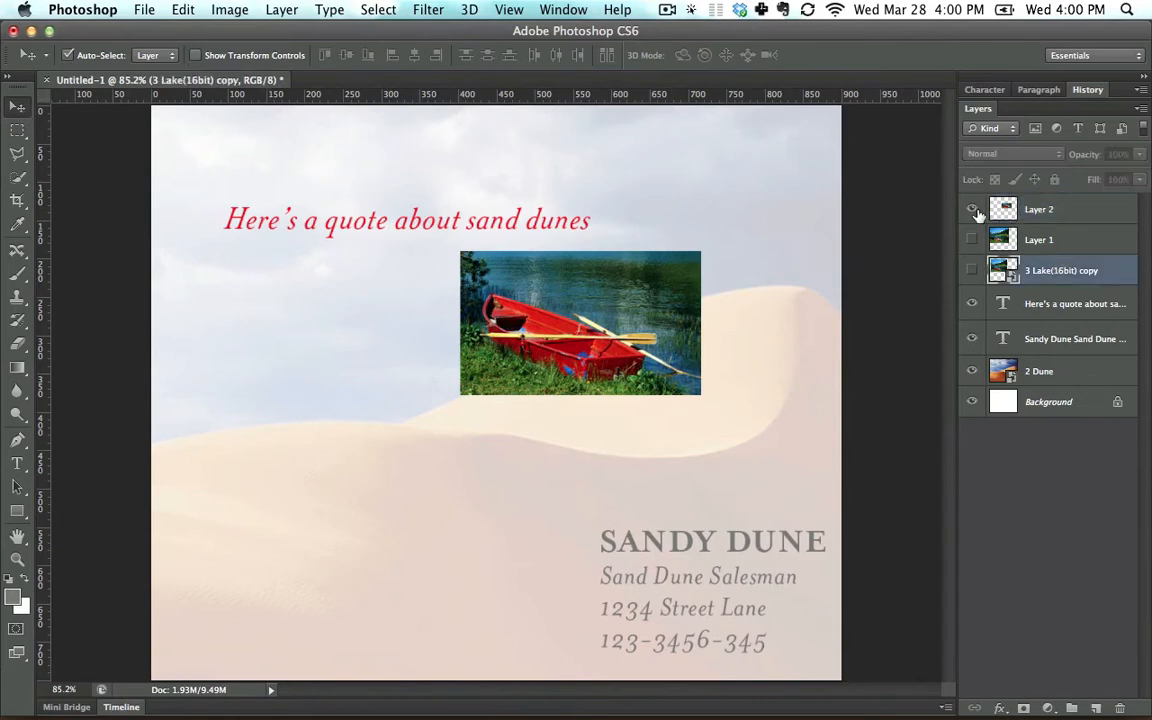
click(972, 209)
click(972, 270)
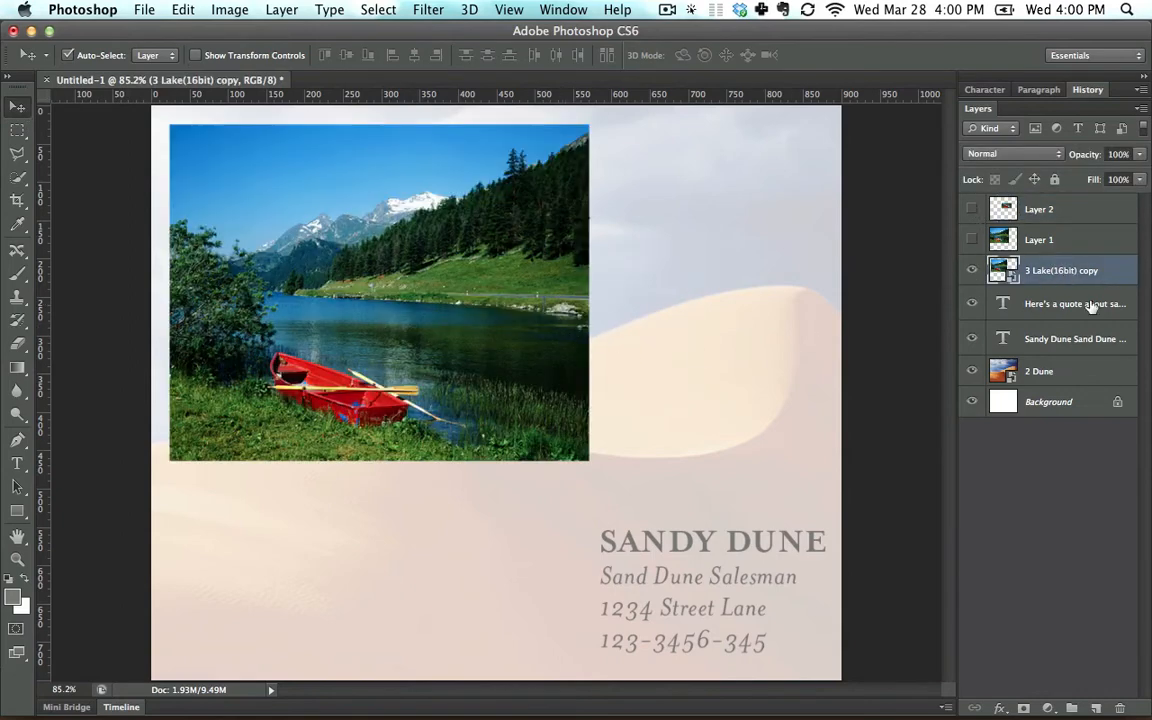
Marquee the red boat on the lake smart object, try to move and transform just that area, and deselect.
click(17, 131)
drag(465, 320, 262, 437)
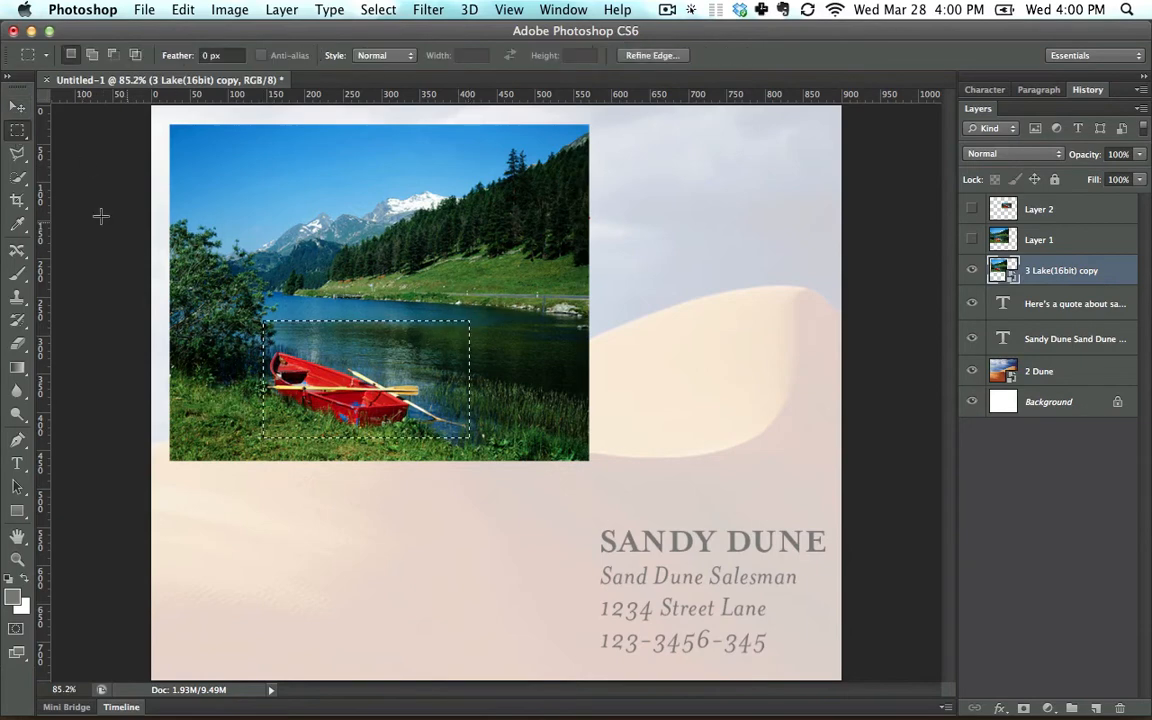
key(v)
drag(336, 377, 370, 372)
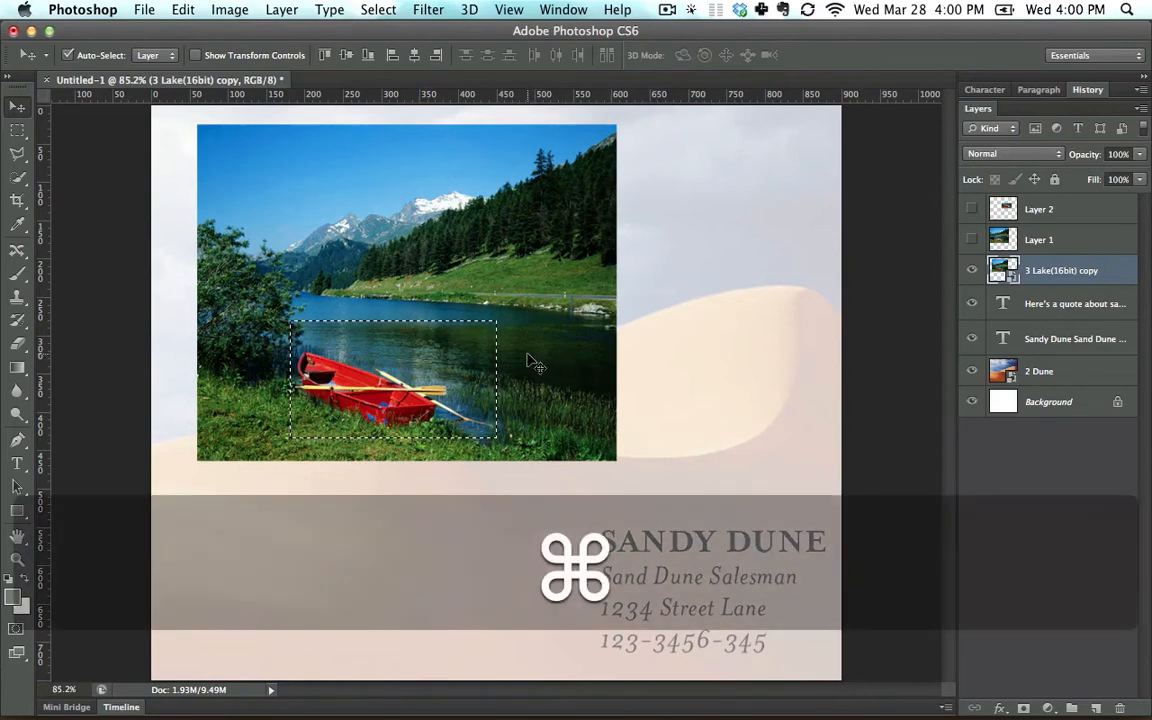
key(super+t)
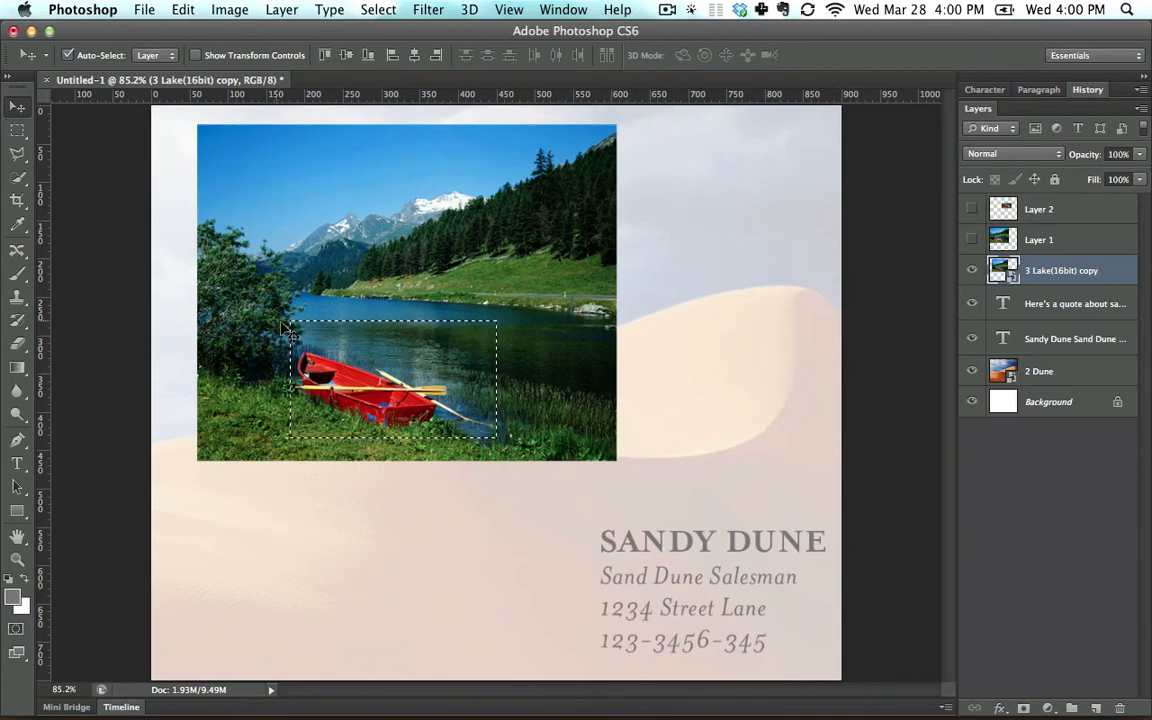
key(super+d)
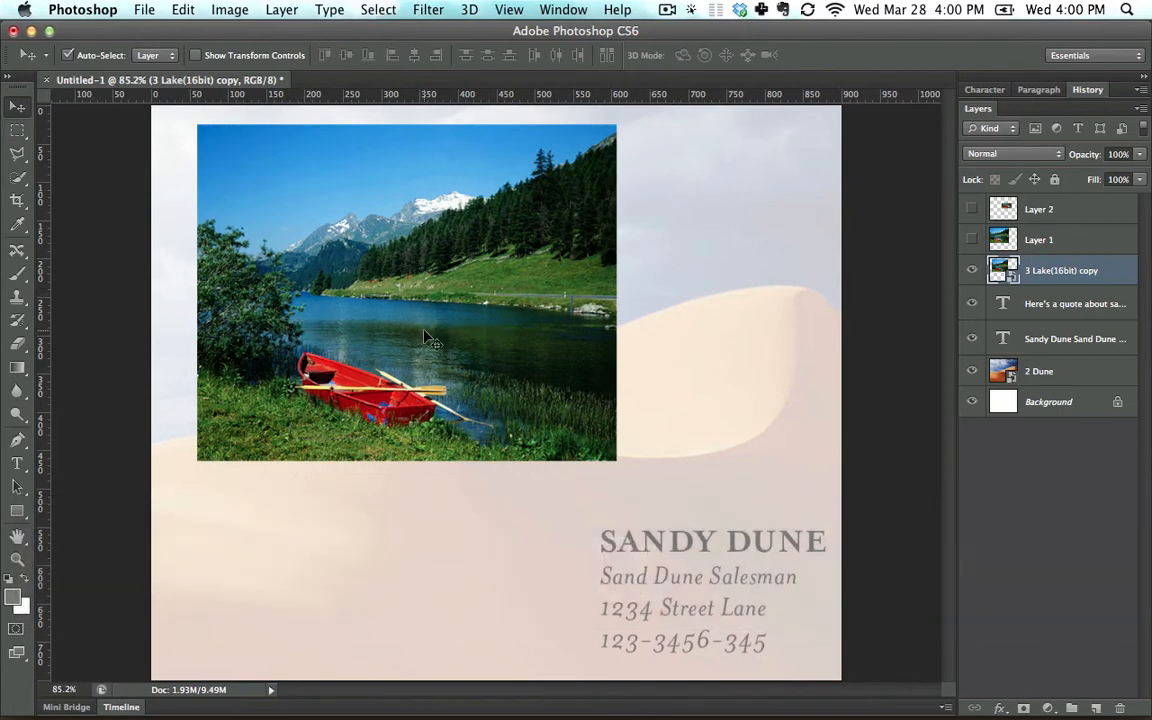
Show Layer 1 in place of the lake smart object and marquee its lower part across the picture's full width.
click(972, 239)
click(972, 270)
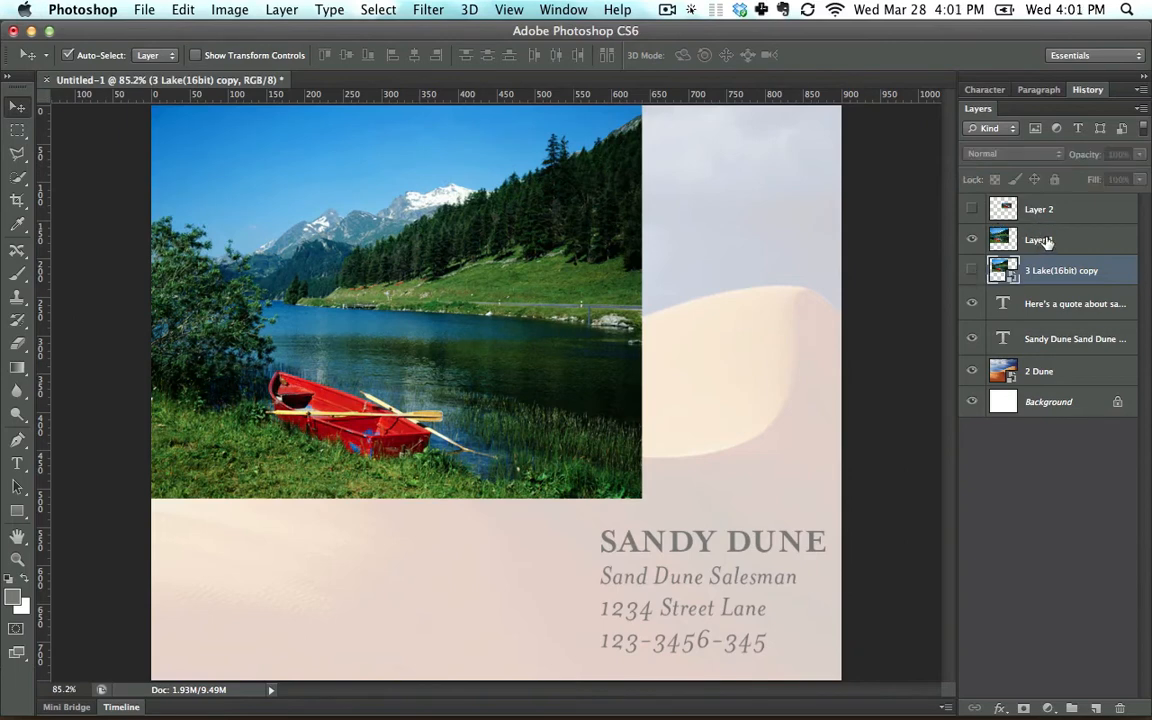
click(1010, 240)
click(16, 131)
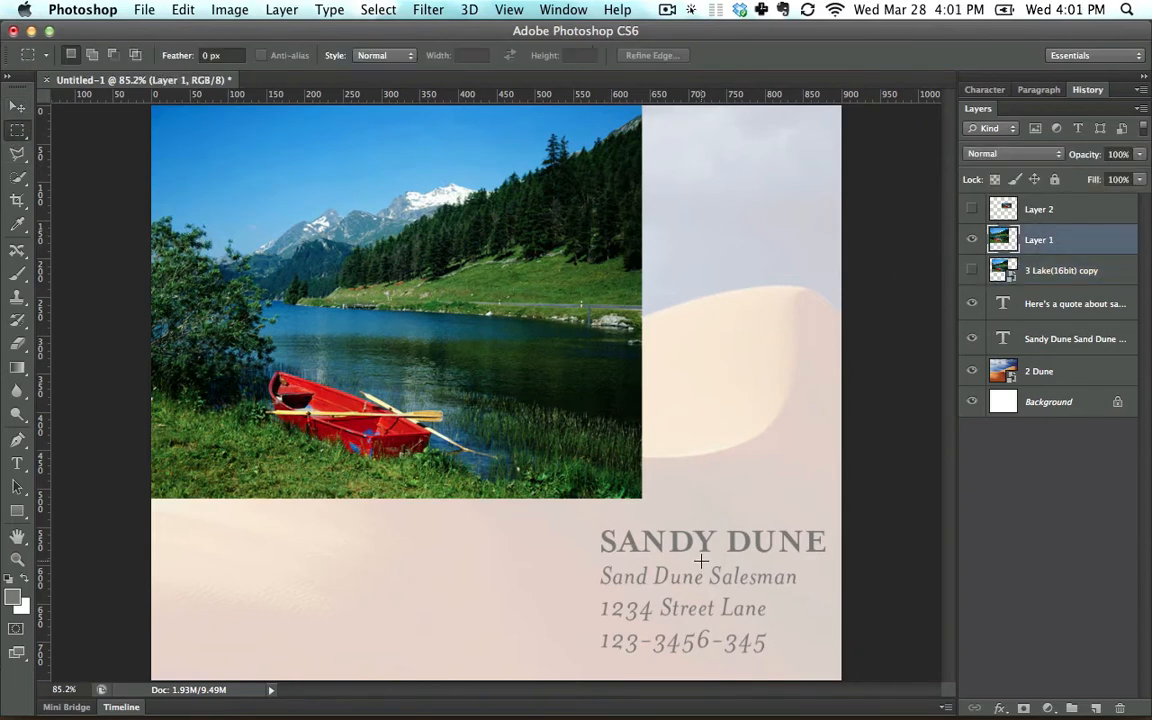
drag(700, 560, 93, 258)
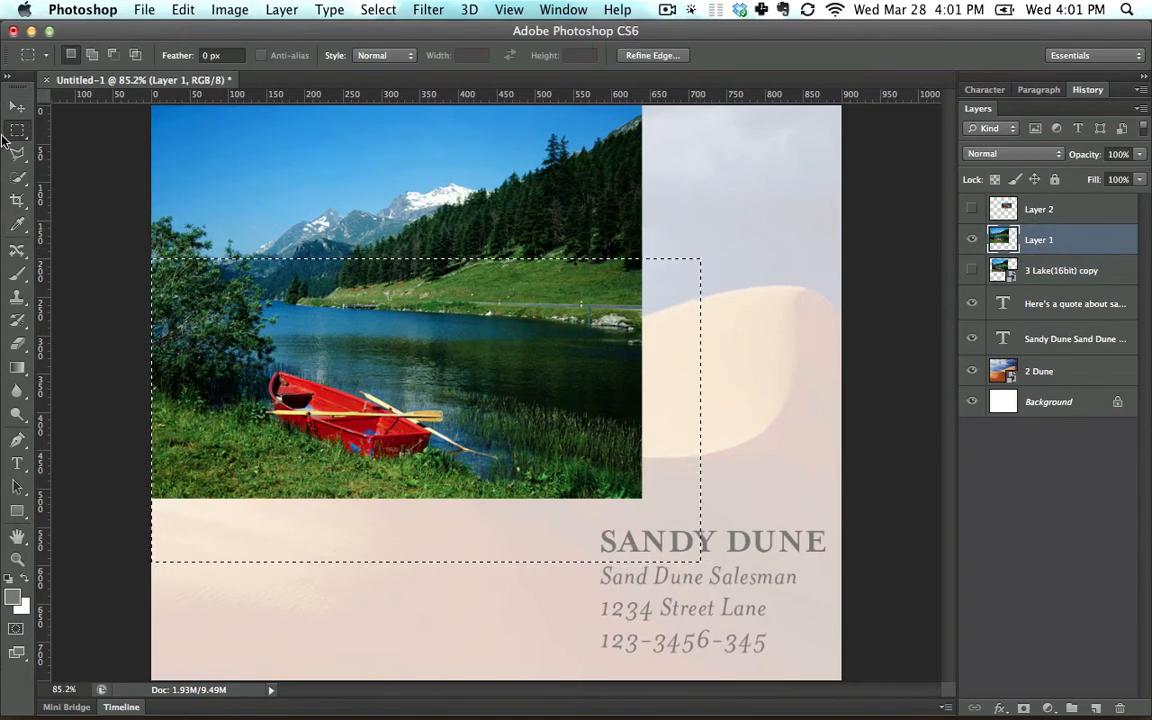
Move the selected lower part of Layer 1 straight down, deselect, and place the salesman's contact text in the gap.
click(16, 106)
drag(388, 352, 388, 553)
key(super+d)
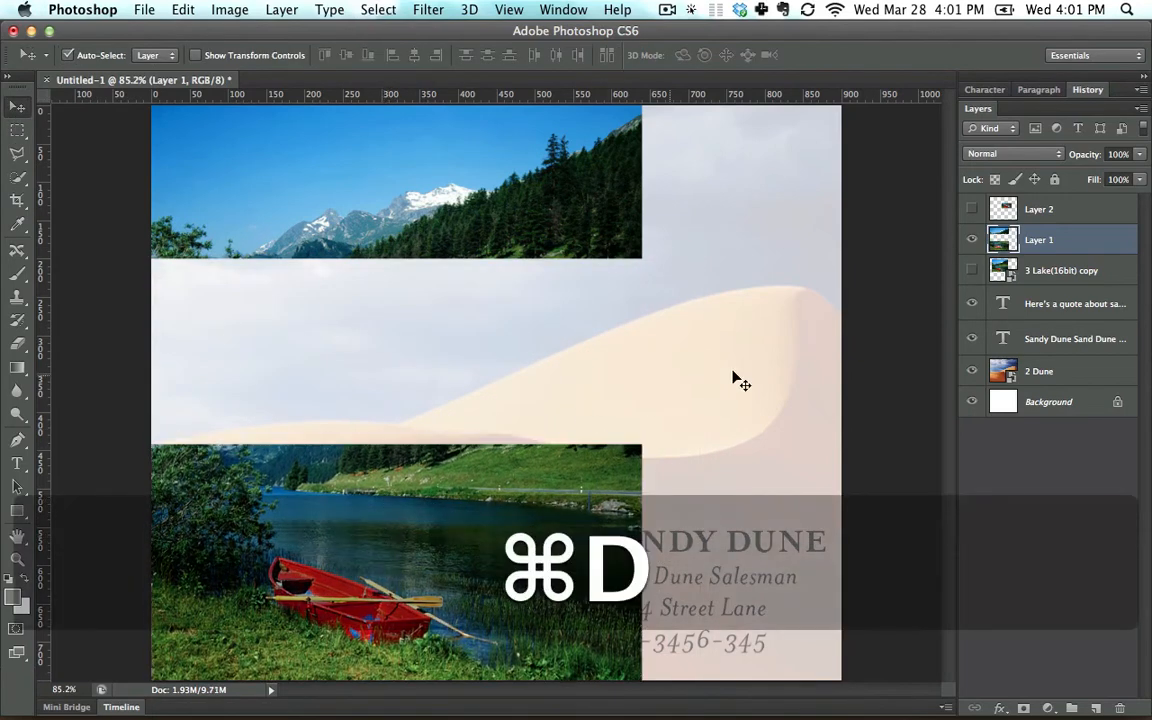
drag(770, 550, 375, 306)
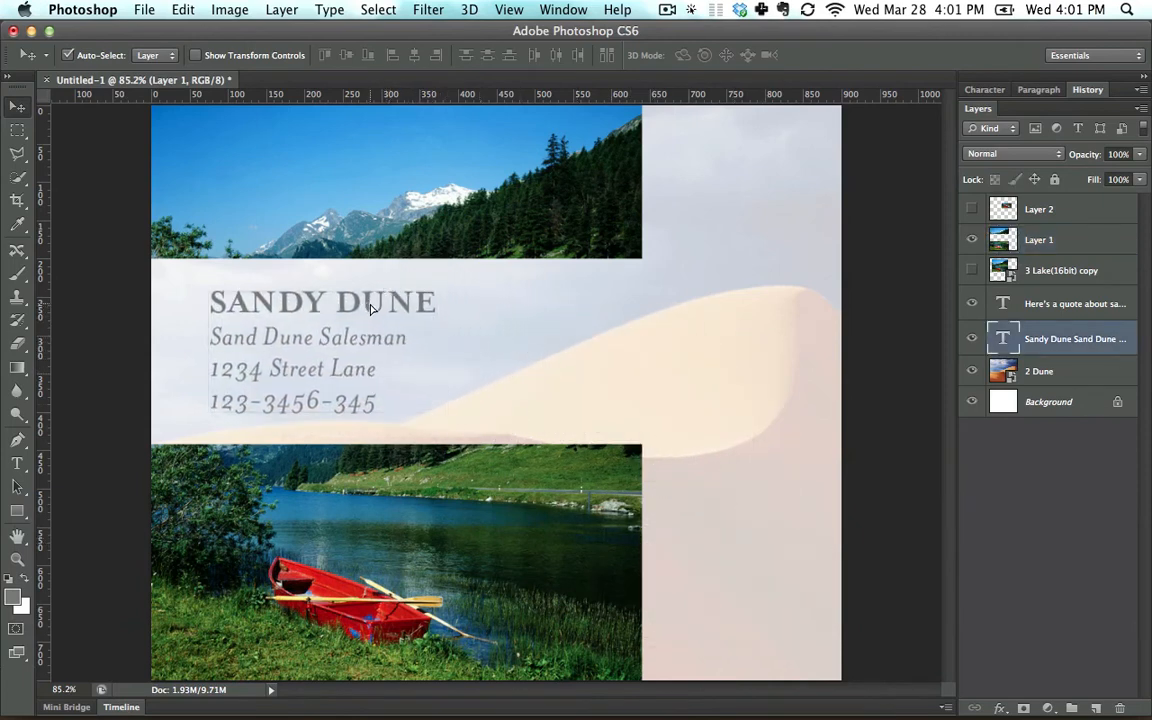
Show the lake smart object instead of Layer 1, move it up and left, and switch back to showing Layer 1.
click(971, 240)
click(972, 271)
drag(537, 299, 493, 262)
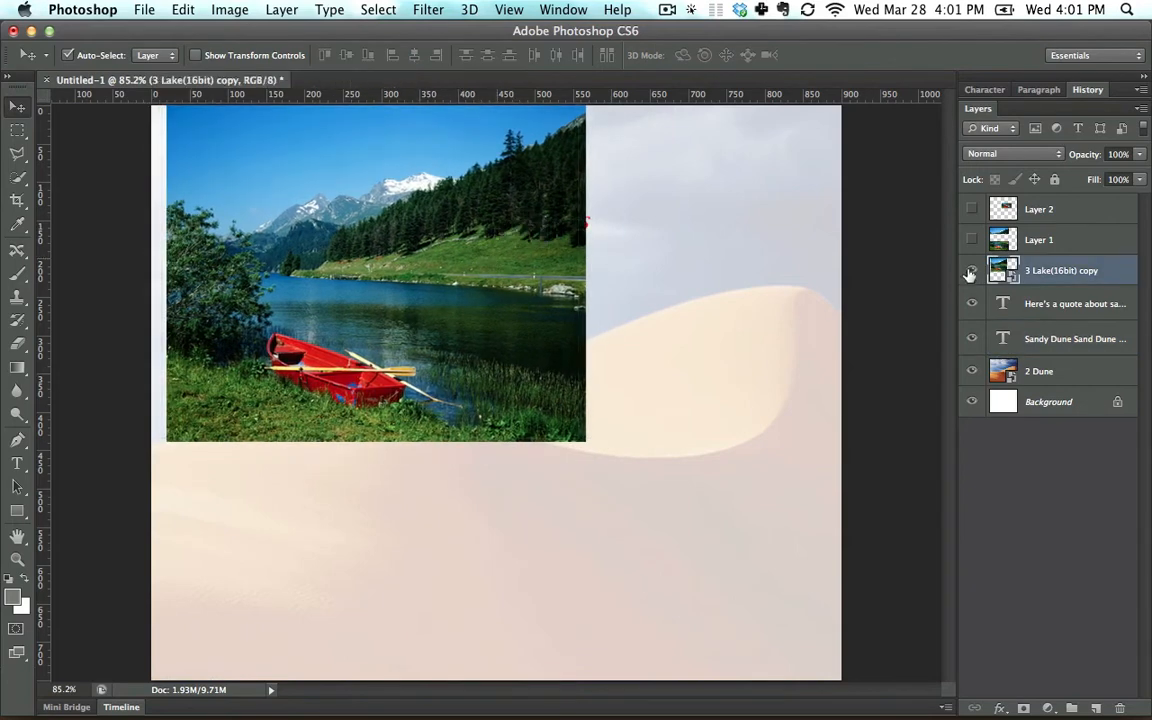
click(971, 271)
click(970, 241)
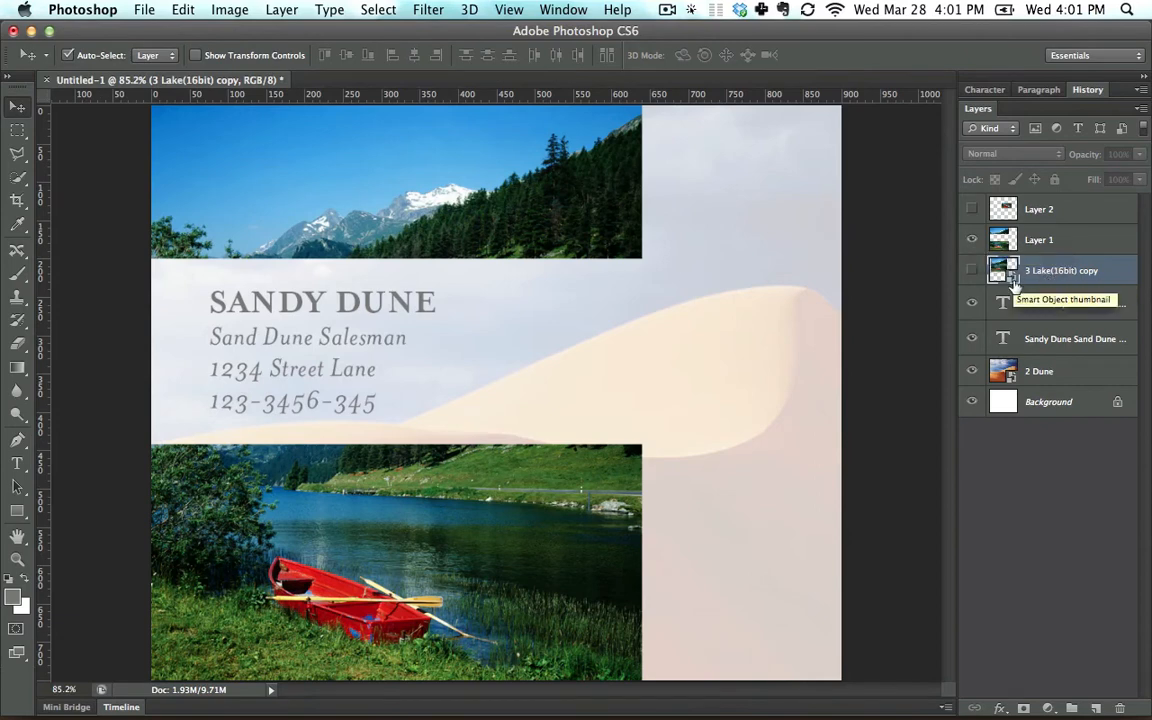
Undo the smart object move, the contact text move, and the splitting of Layer 1, back to the large marquee selection.
key(alt+super+z)
key(alt+super+z)
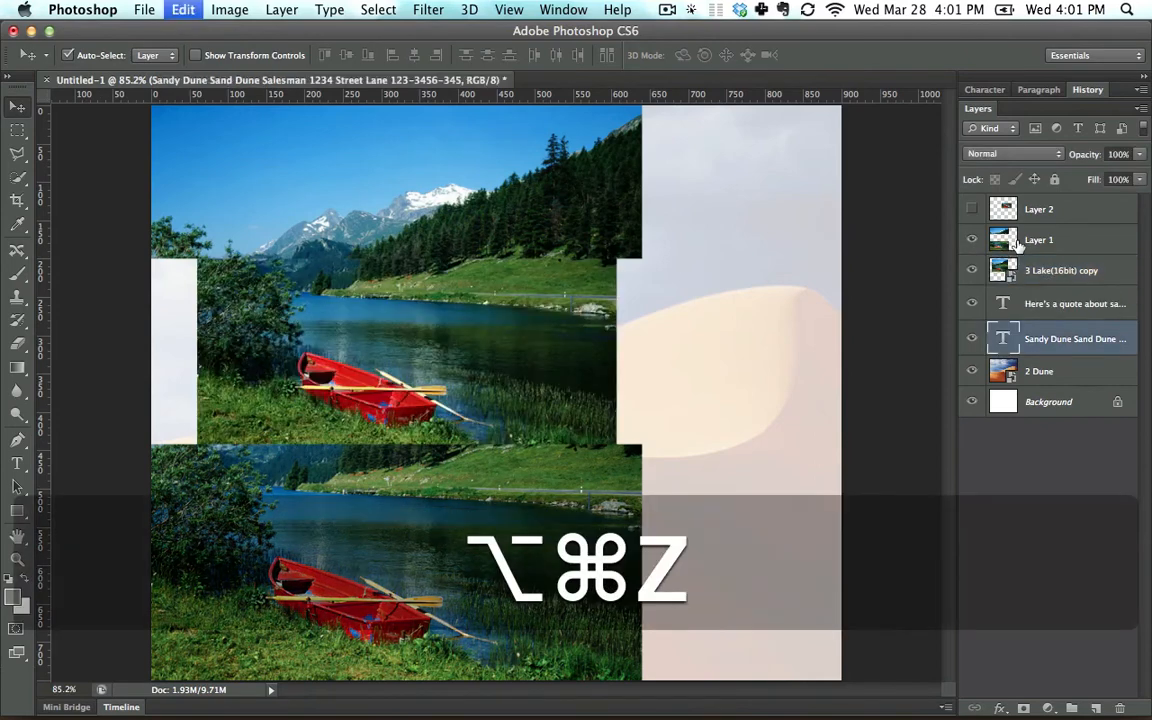
key(alt+super+z)
key(alt+super+z)
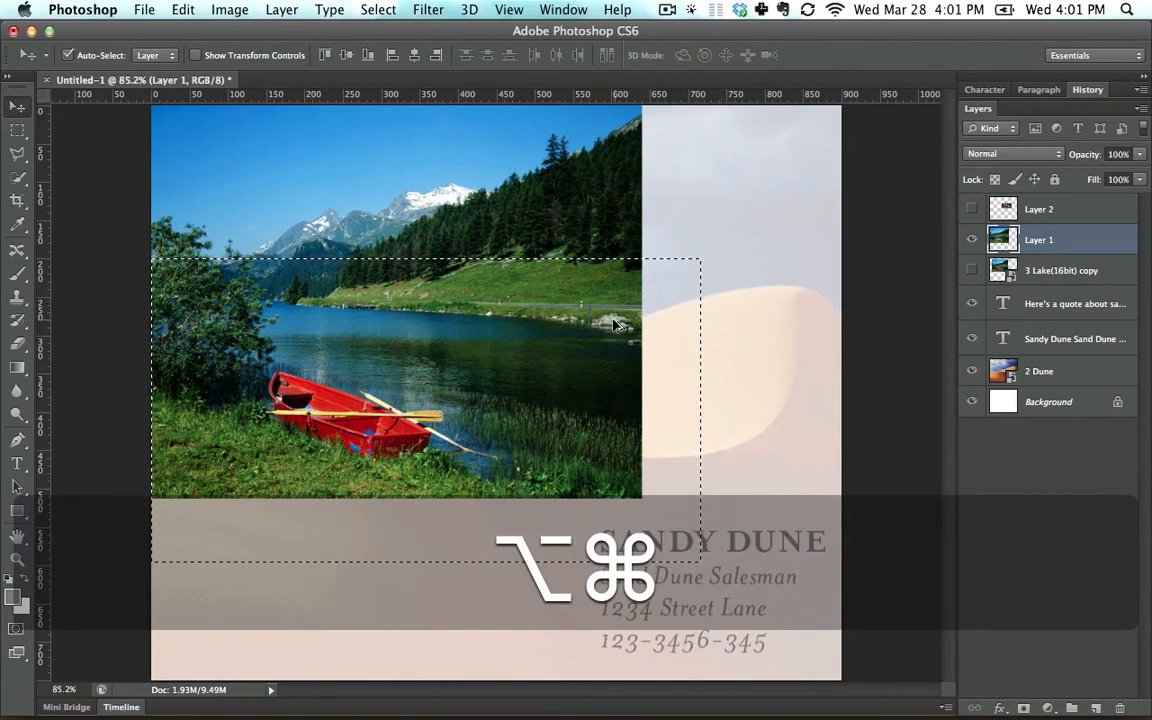
Move the whole Layer 1 picture down and right, show the 3 Lake(16bit) copy layer, and move that picture slightly down and right.
drag(477, 276, 614, 352)
click(971, 272)
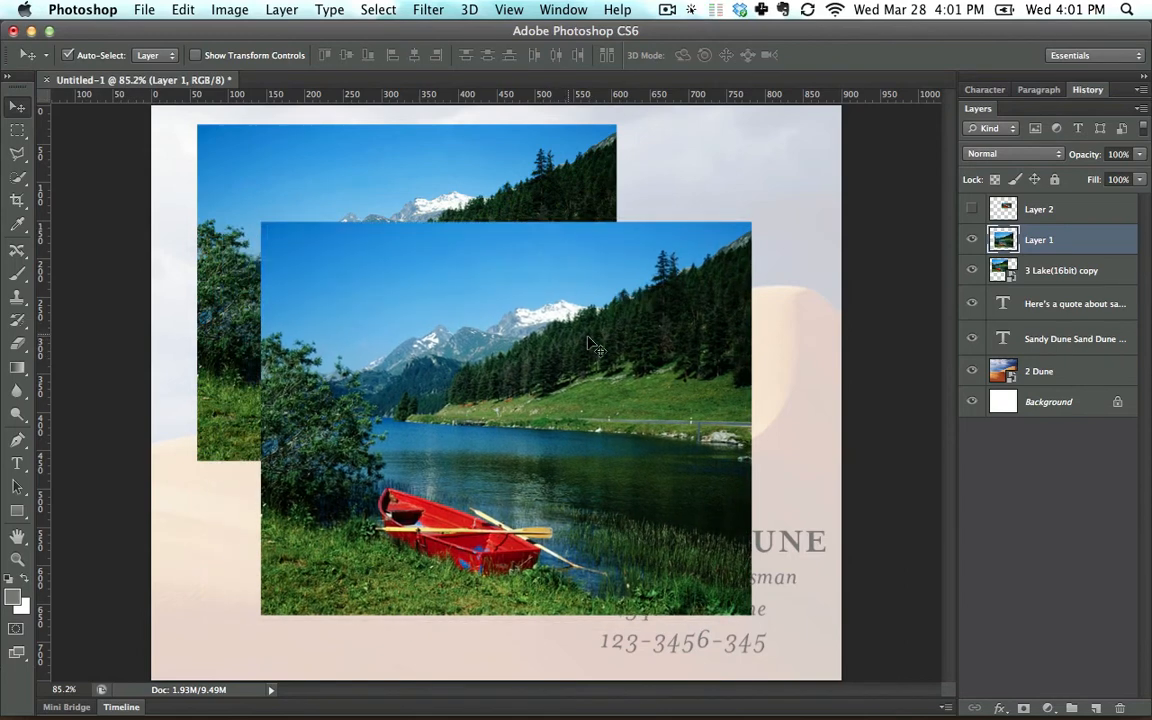
drag(497, 205, 515, 222)
Place 2 Dune.tif from Finder's Session 1 - Layout folder as a smart object at 30% scale, and delete that placed layer.
key(super+Tab)
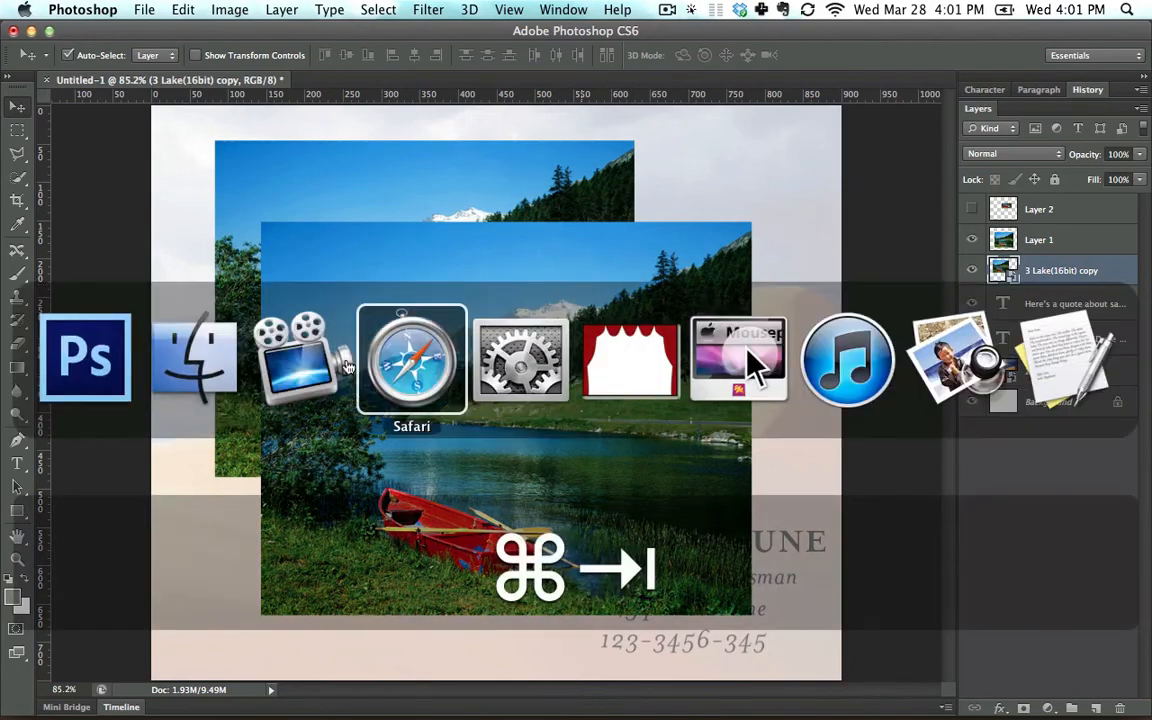
key(super+shift+Tab)
key(super+shift+Tab)
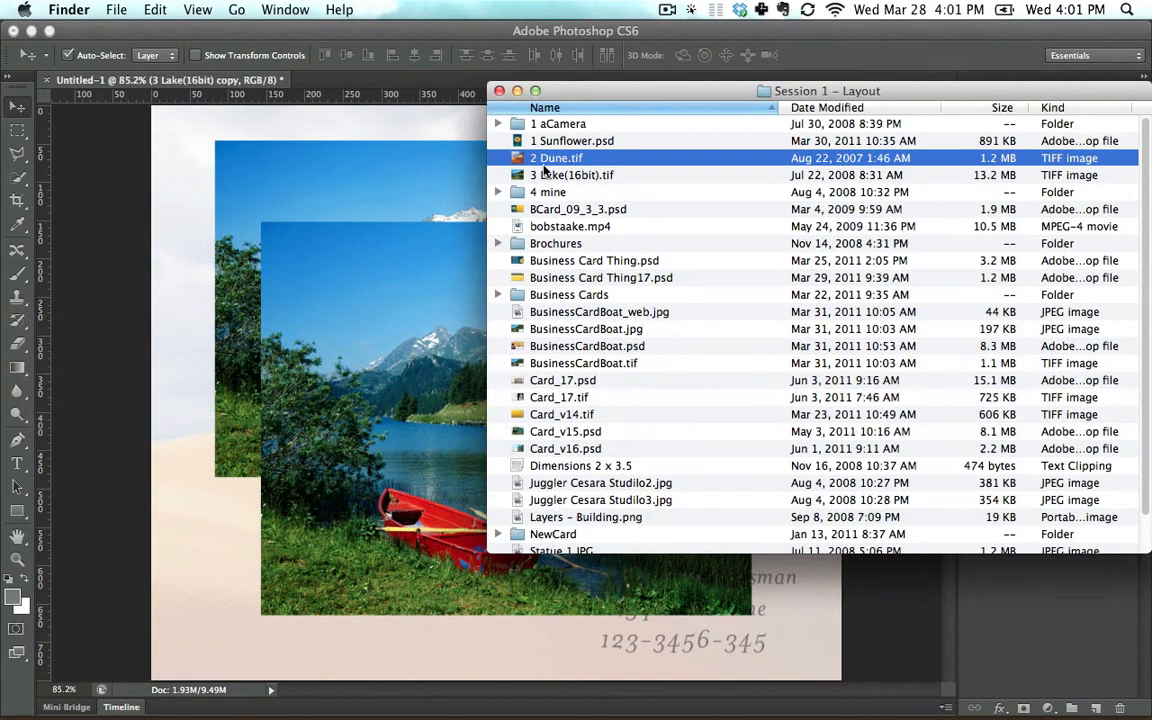
drag(371, 207, 371, 207)
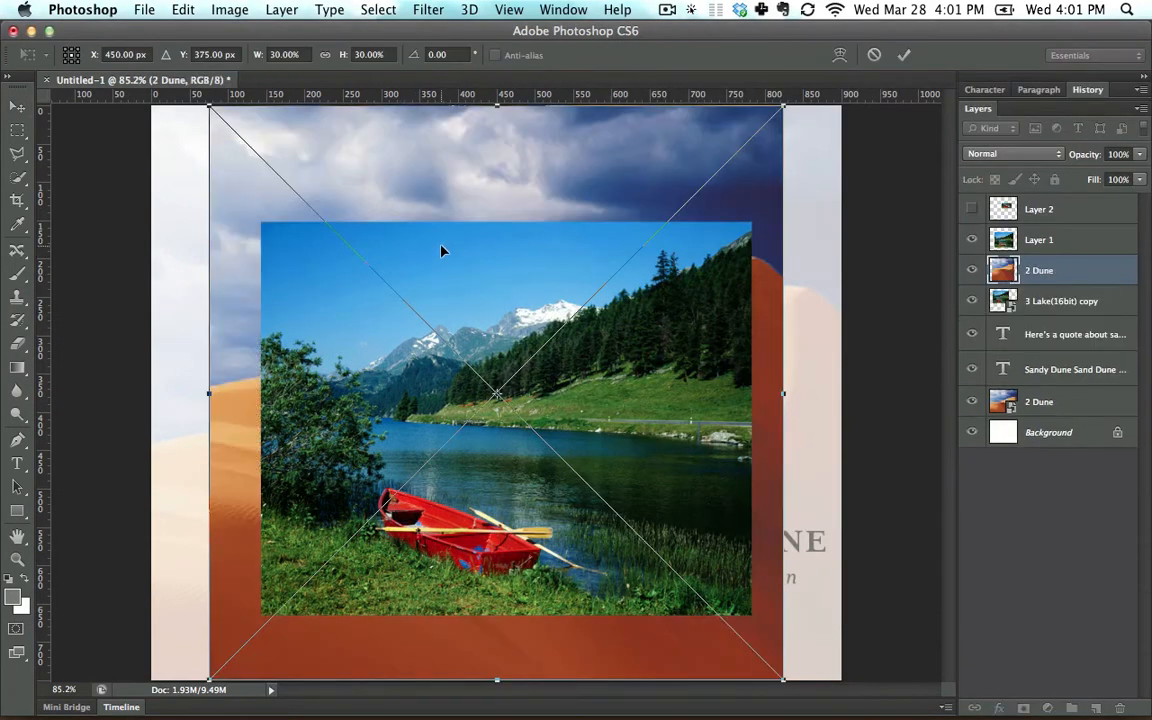
key(Return)
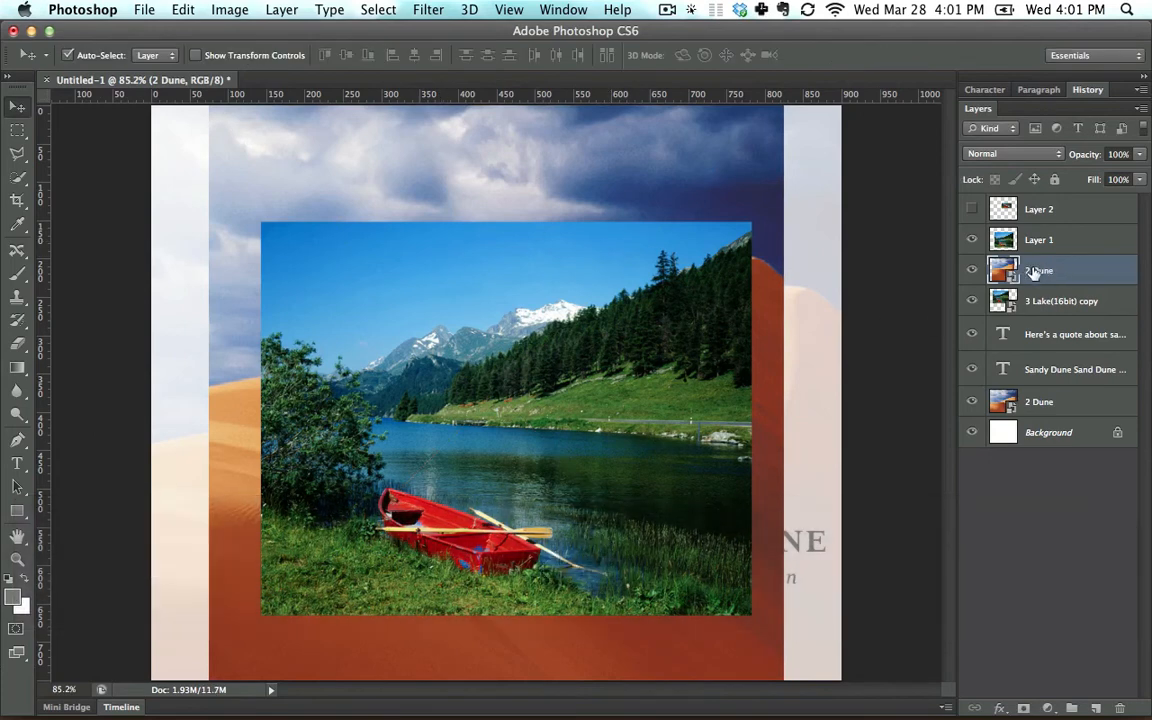
drag(1066, 274, 1120, 707)
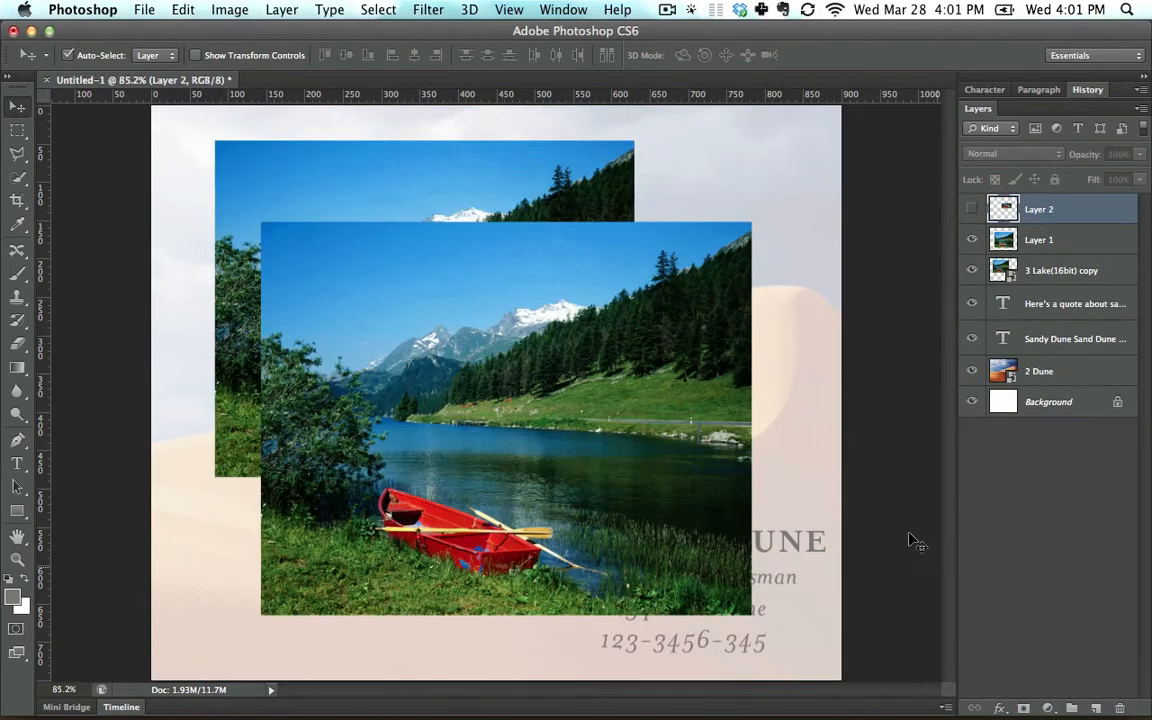
Bring 2 Dune.tif into Untitled-1 through its own opened document as a regular pixel layer, and delete that layer.
key(super+Tab)
drag(577, 161, 795, 690)
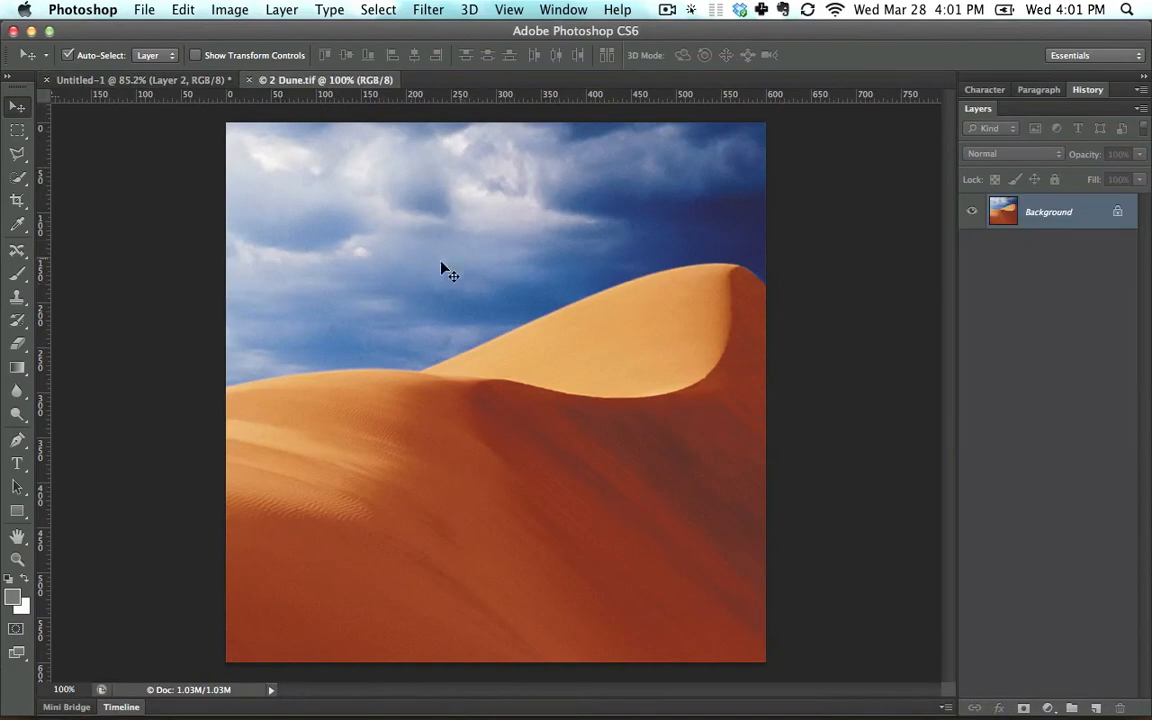
drag(442, 255, 473, 260)
drag(489, 318, 526, 297)
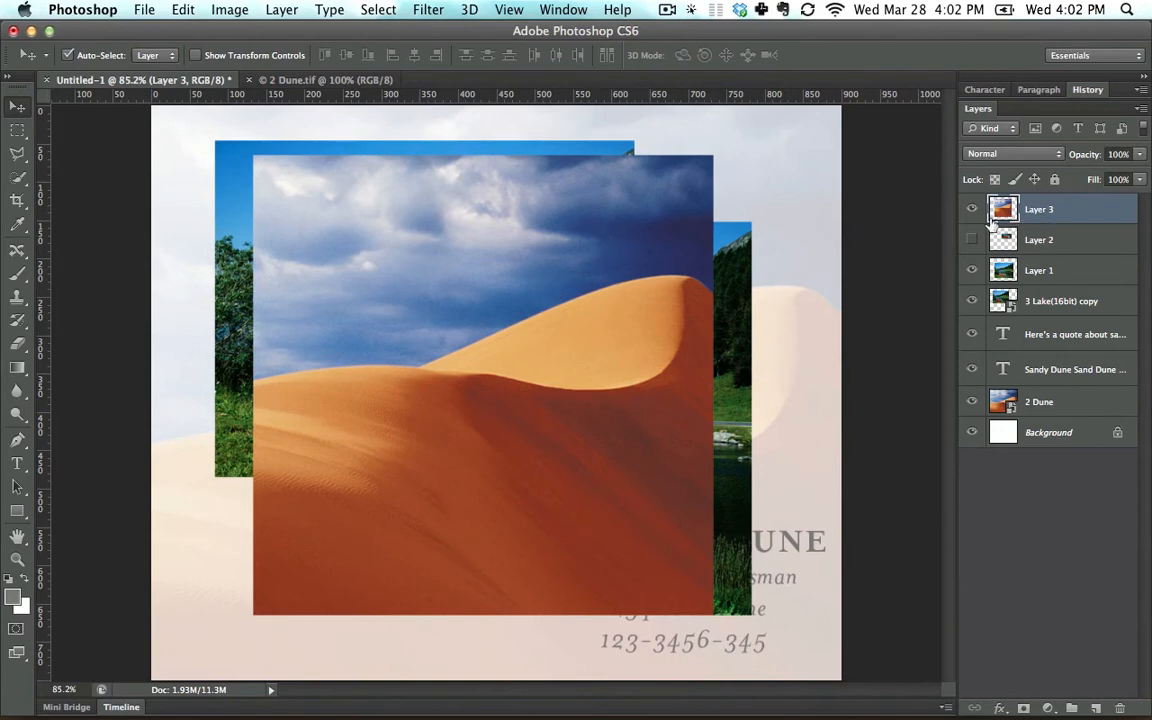
drag(1048, 210, 1119, 706)
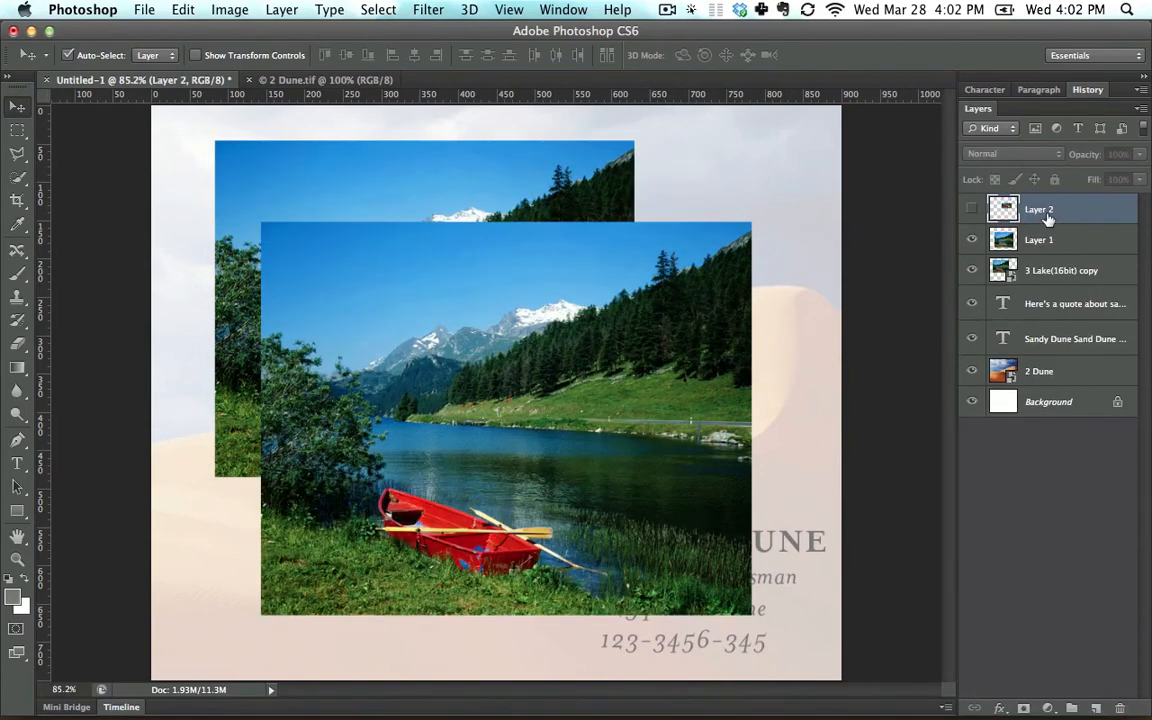
Move Layer 1 slightly up and right and convert it to a smart object.
drag(592, 327, 607, 312)
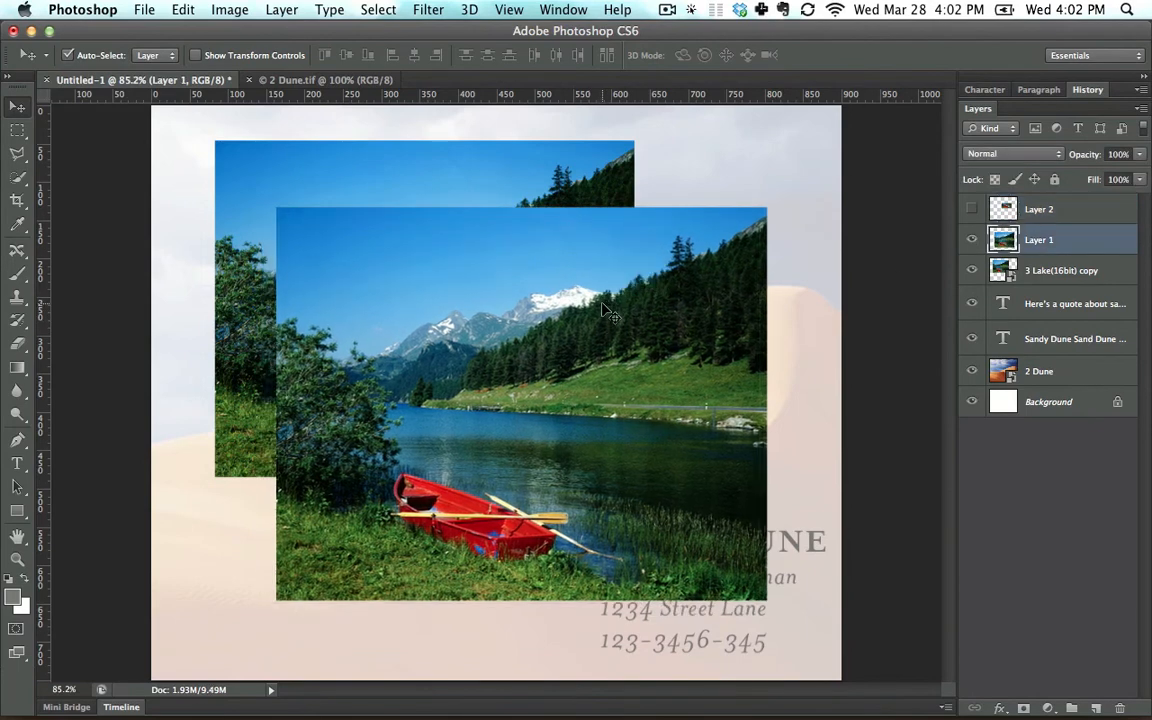
right_click(1077, 242)
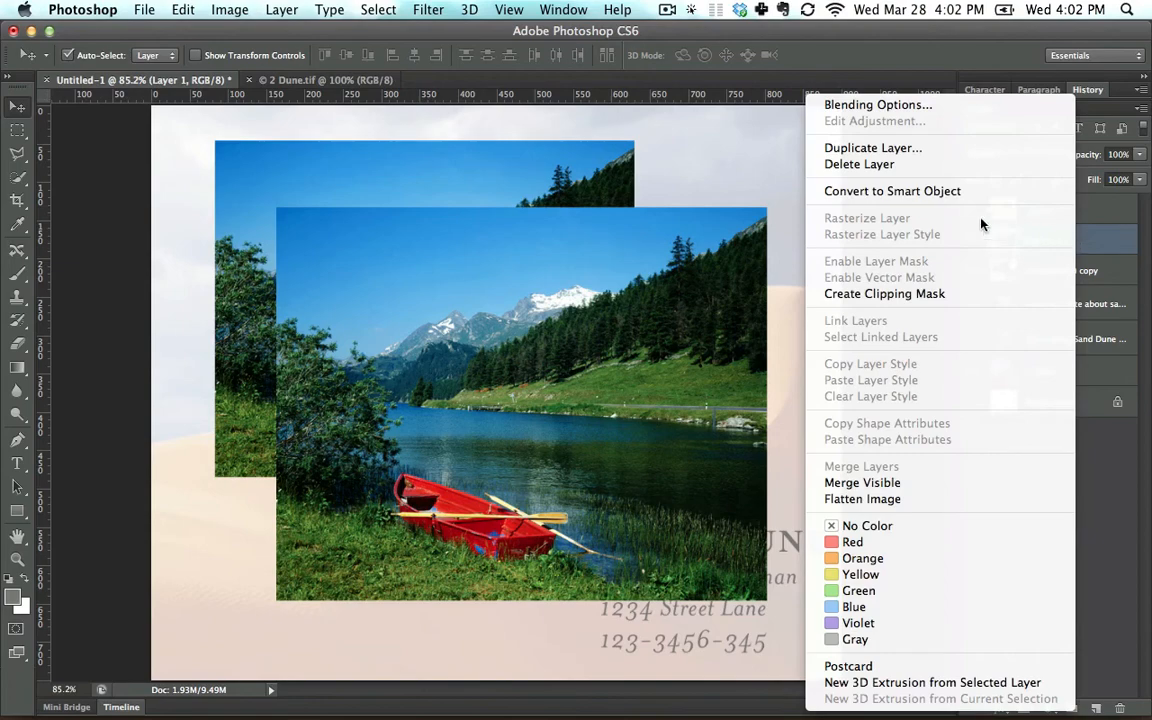
click(964, 191)
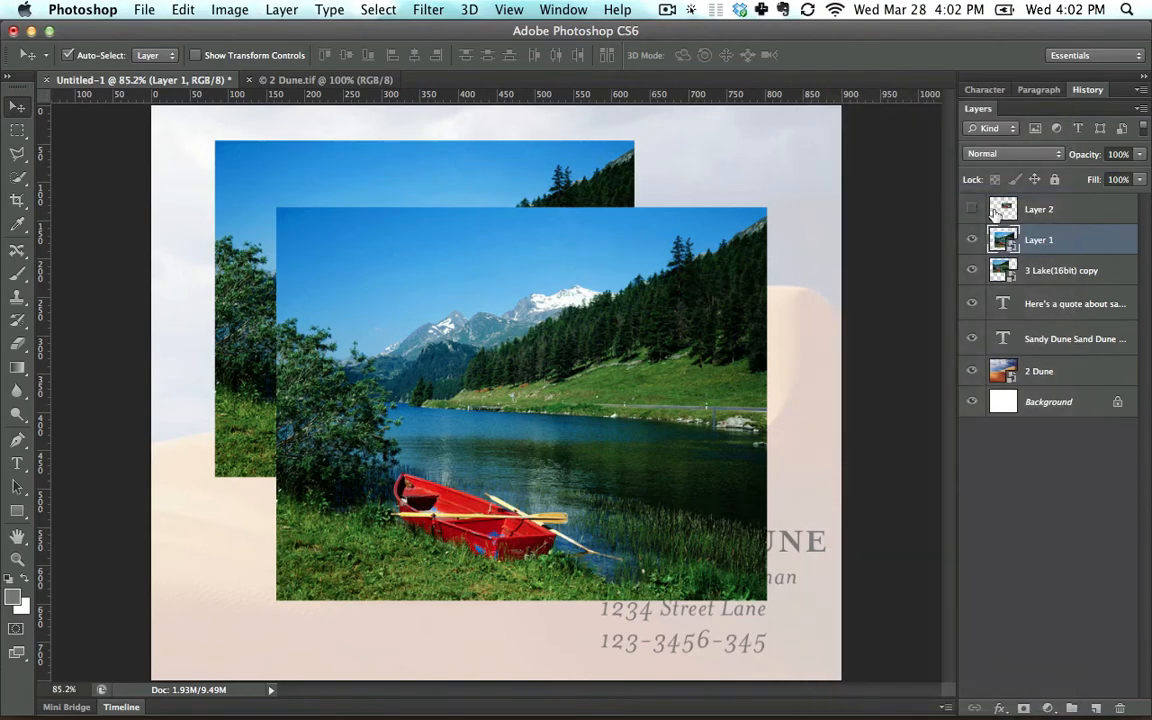
Rasterize the 3 Lake(16bit) copy smart object into a regular pixel layer.
click(1116, 274)
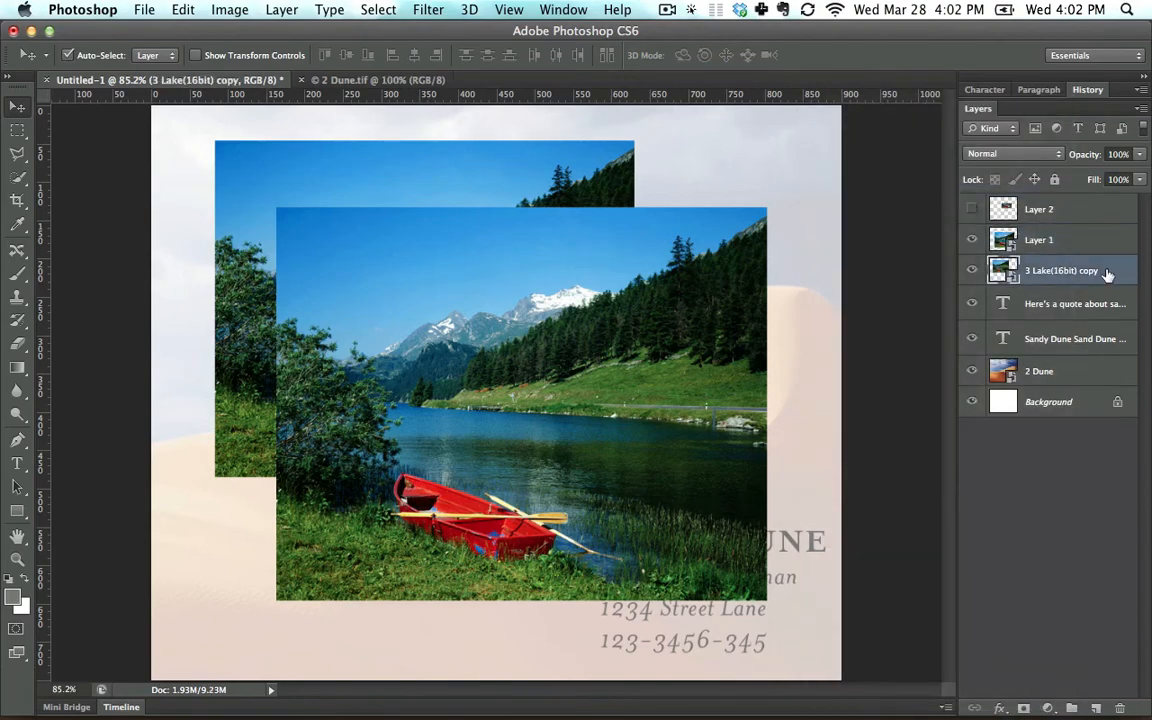
right_click(1106, 274)
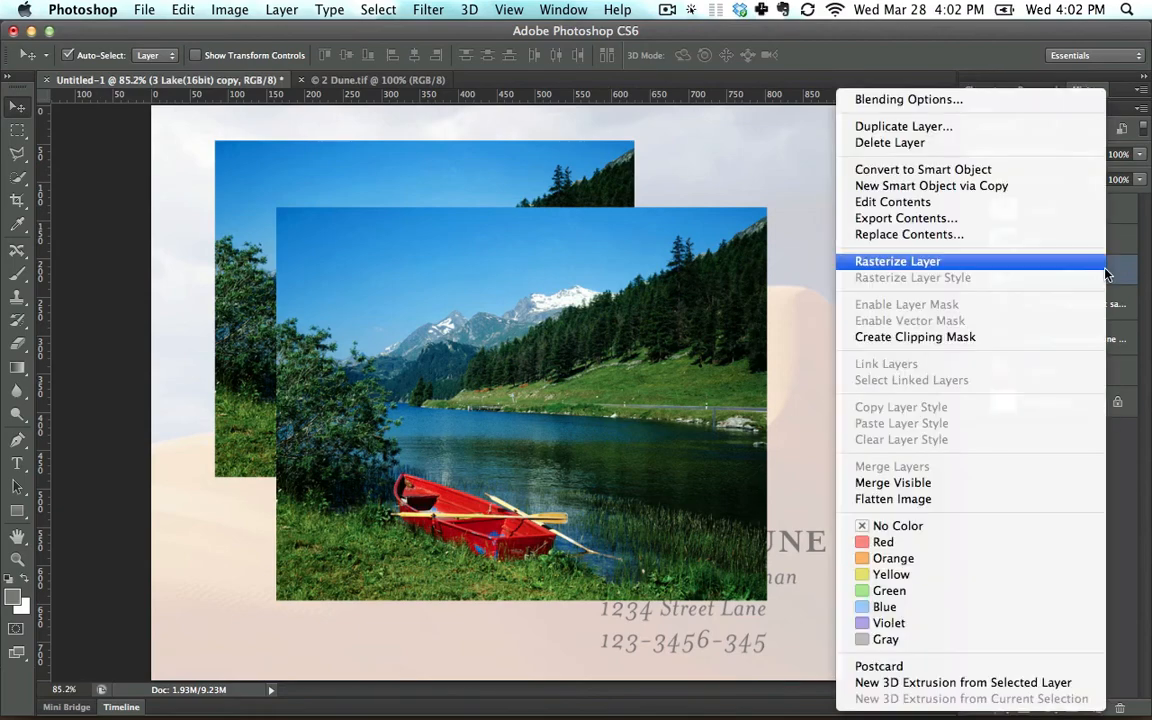
click(1123, 274)
right_click(1123, 274)
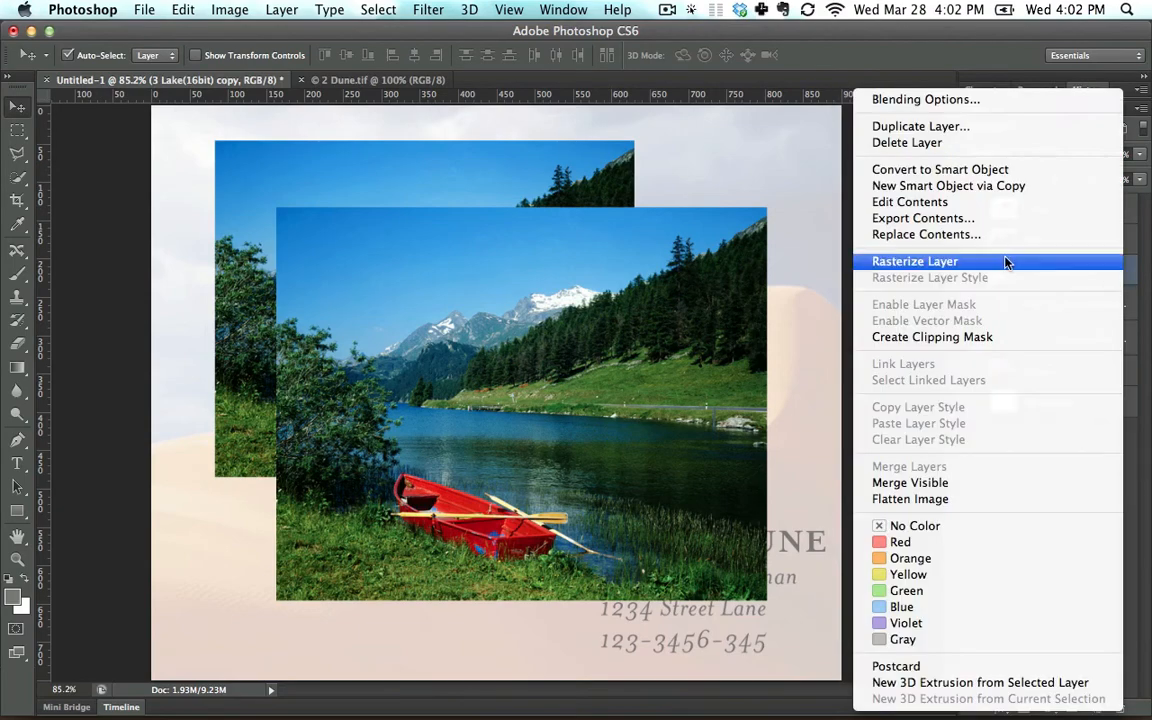
click(1005, 263)
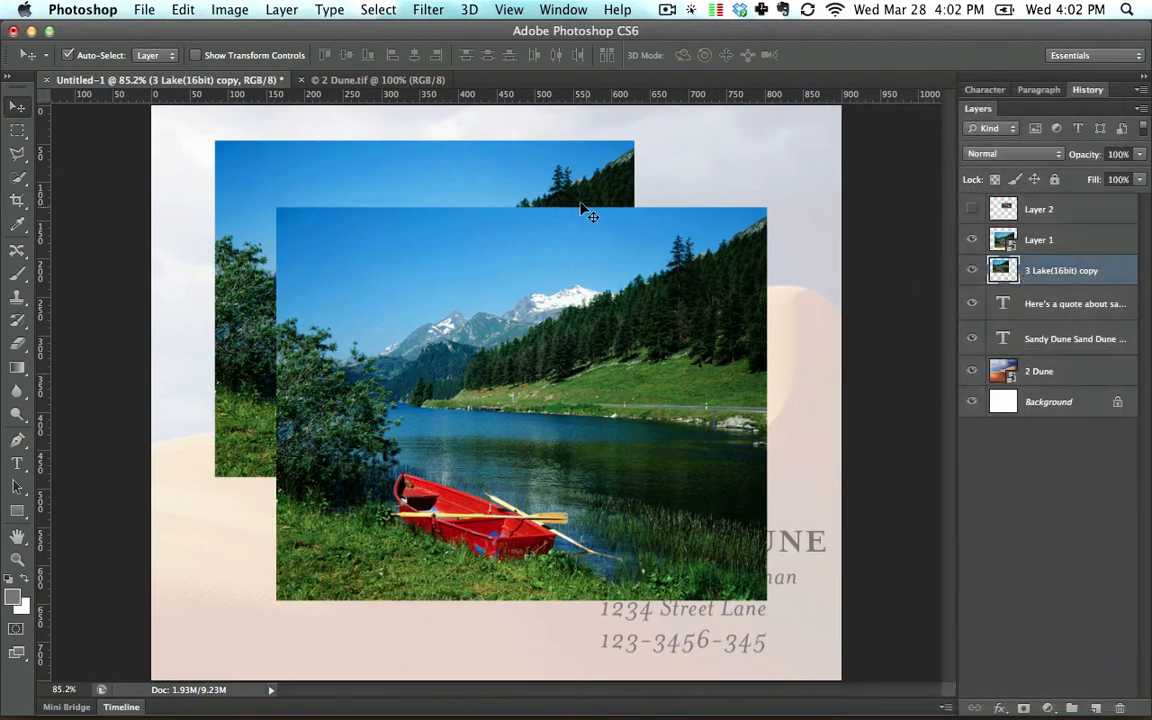
Spread the two lake pictures apart diagonally, hide the 3 Lake(16bit) copy layer, and move Layer 1 back up and left.
drag(570, 250, 608, 311)
drag(481, 204, 463, 177)
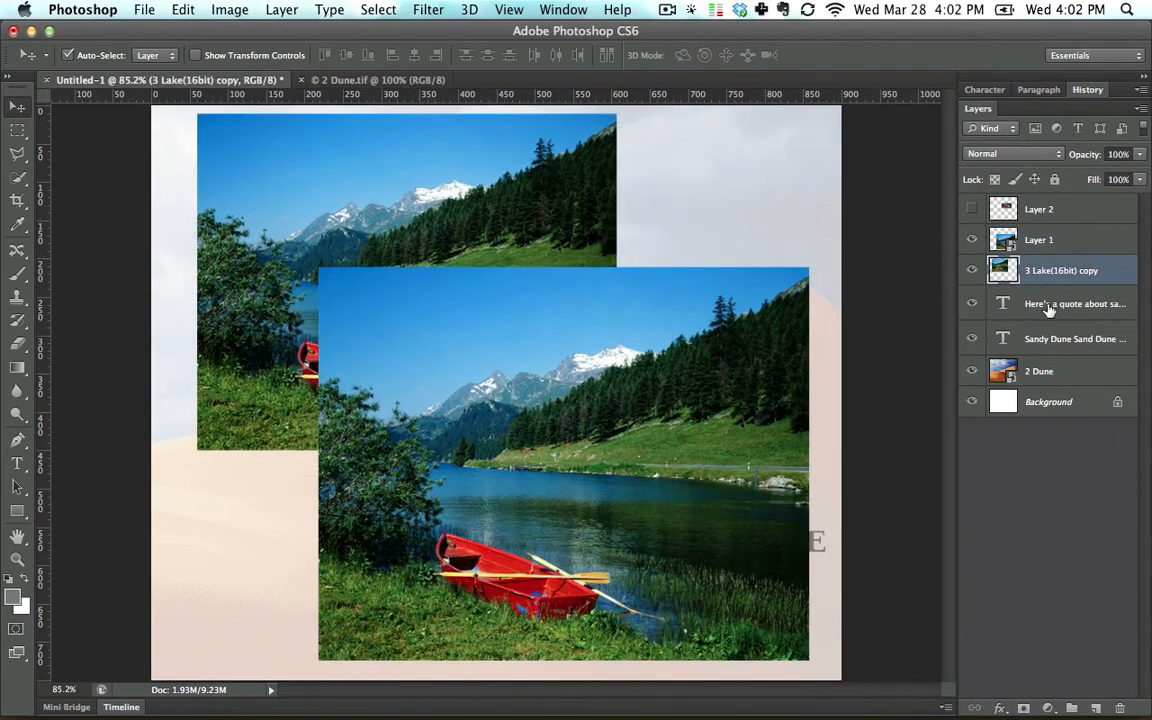
click(972, 270)
drag(593, 324, 559, 278)
Scale the Layer 1 smart object down to a small thumbnail from its lower-right corner, and undo the scaling.
key(super+t)
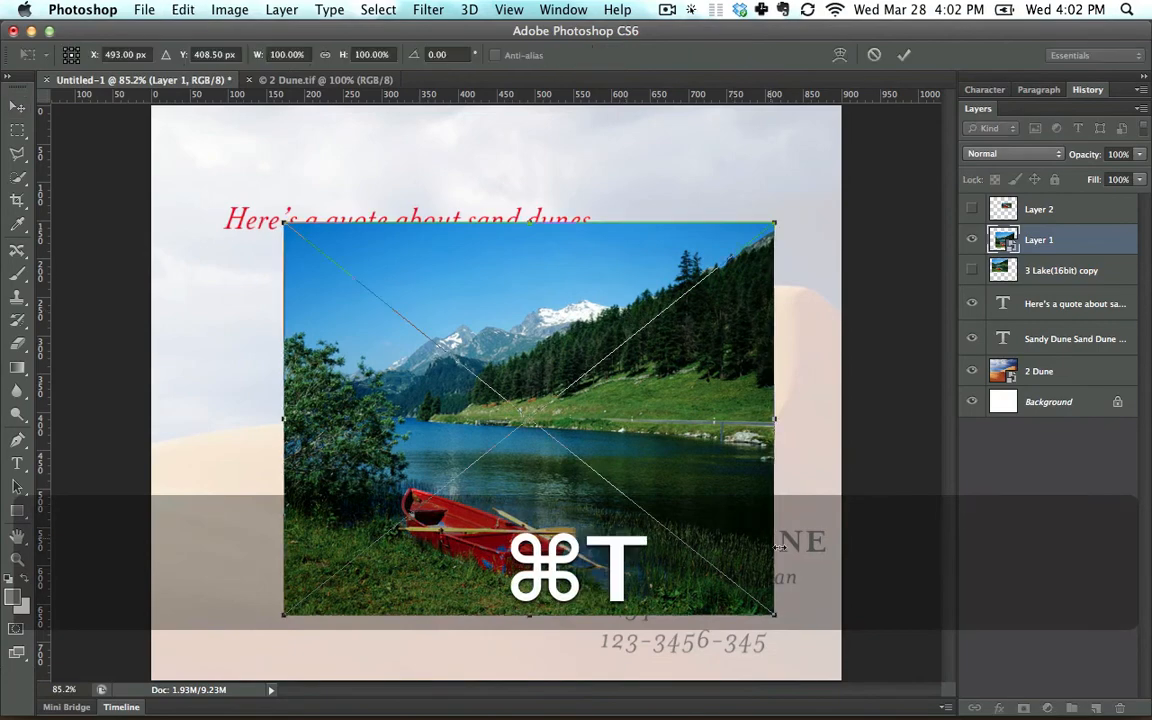
drag(775, 614, 437, 304)
key(Return)
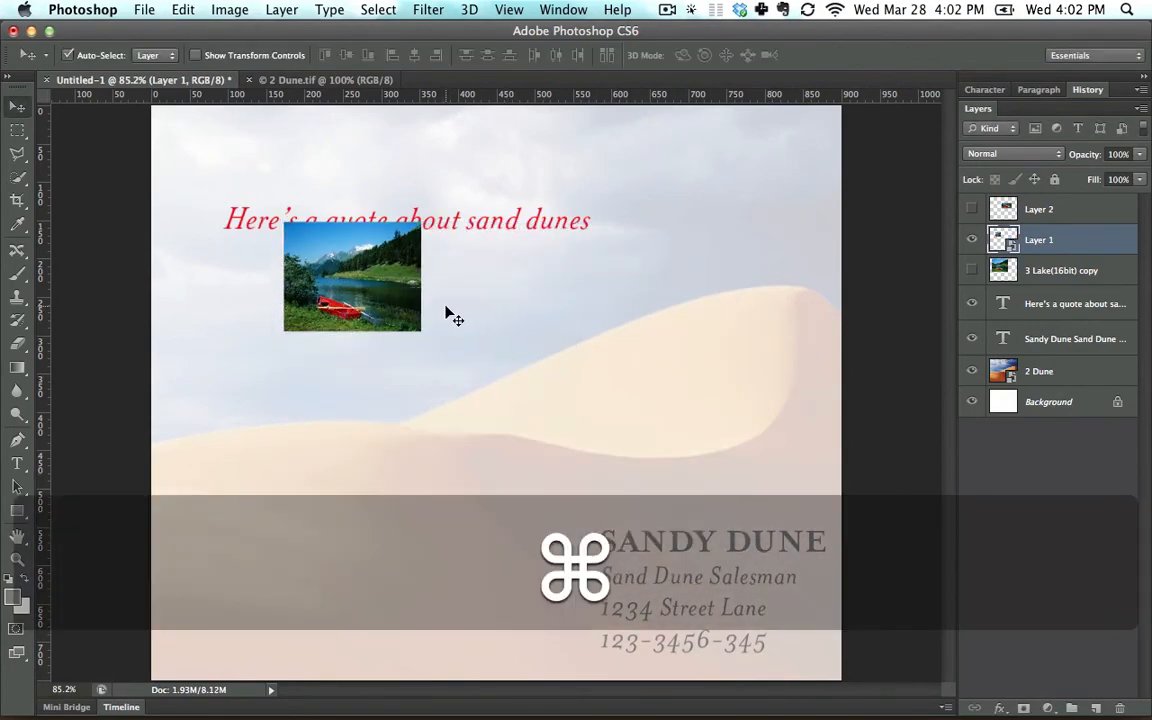
key(super+z)
Show the 3 Lake(16bit) copy layer instead of Layer 1 and marquee an area of about 666 × 380 px over its lower part.
click(972, 240)
click(972, 270)
click(1032, 272)
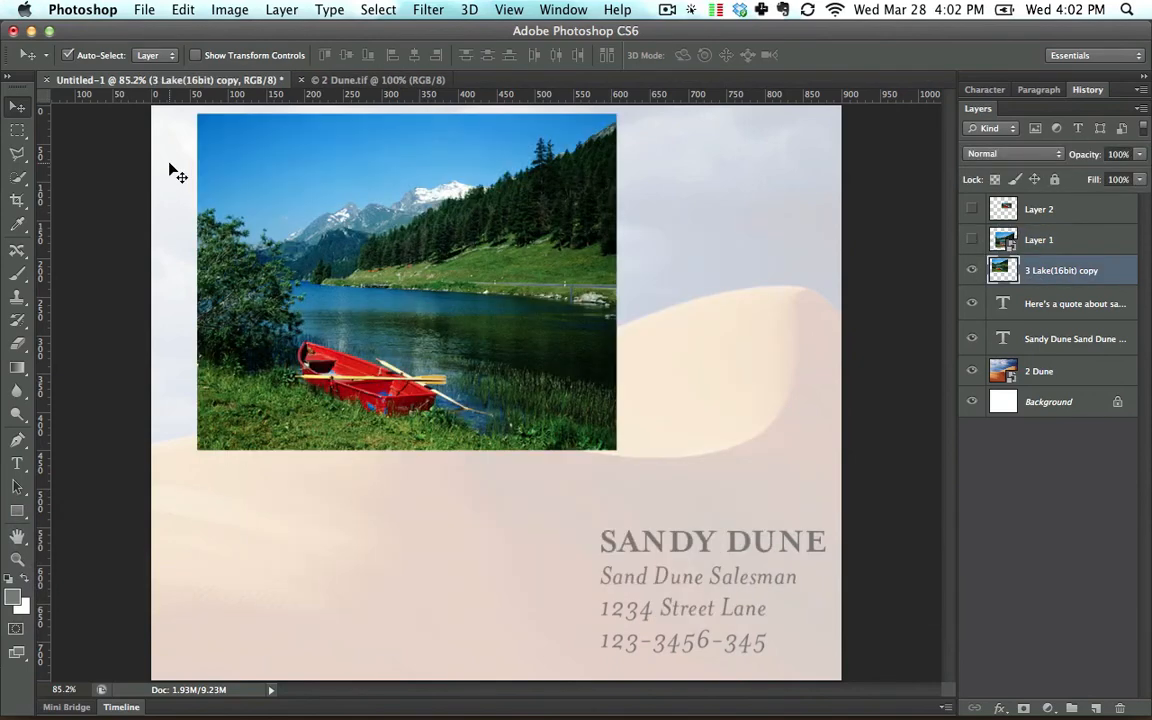
click(16, 131)
drag(656, 486, 70, 185)
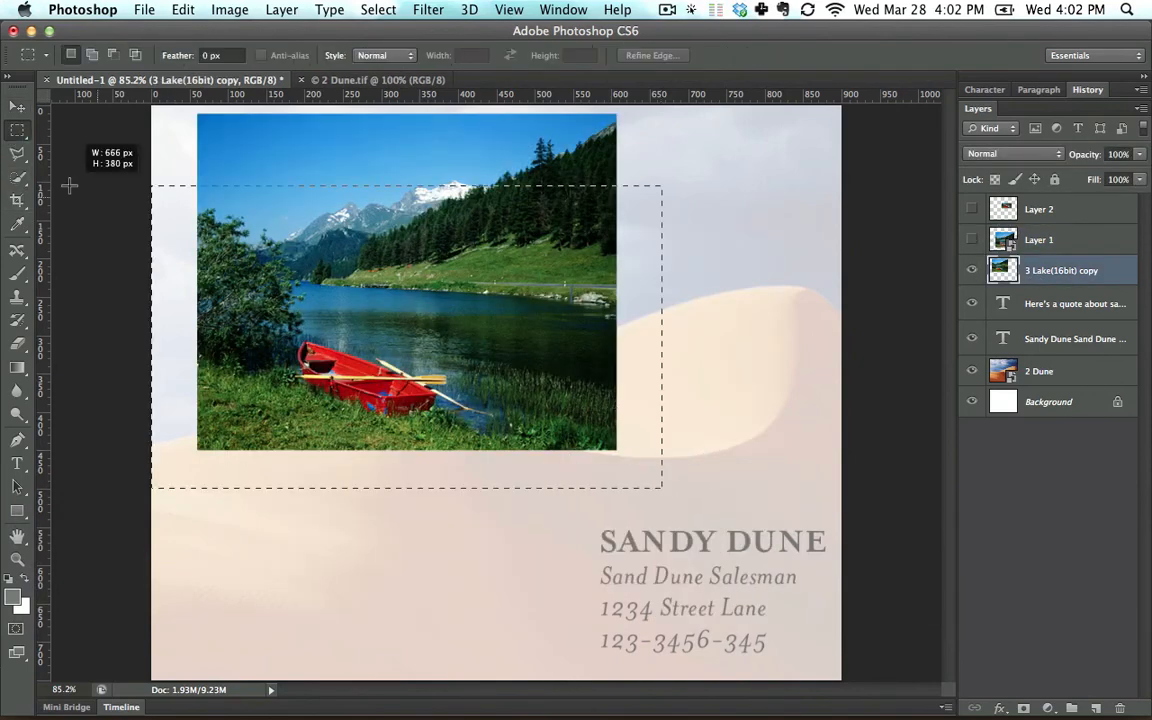
Move the selected lower part of the rasterized lake picture down and right, undo the move, and deselect.
click(16, 106)
drag(262, 280, 343, 370)
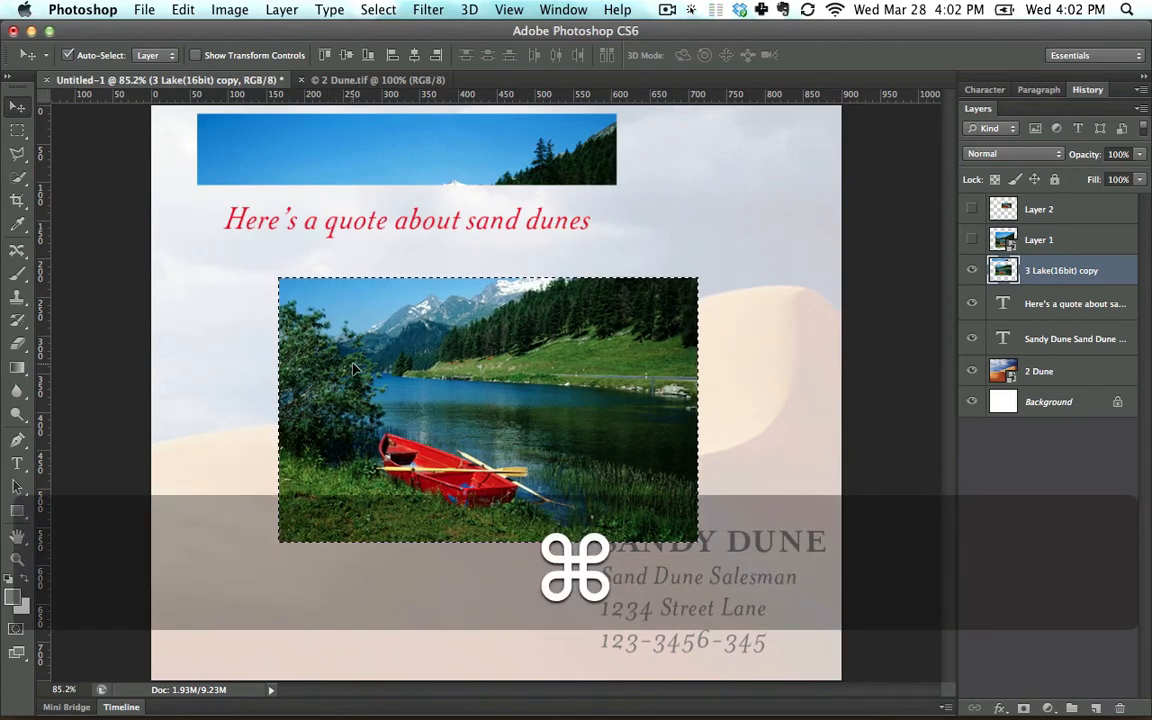
key(super+z)
click(16, 131)
click(281, 243)
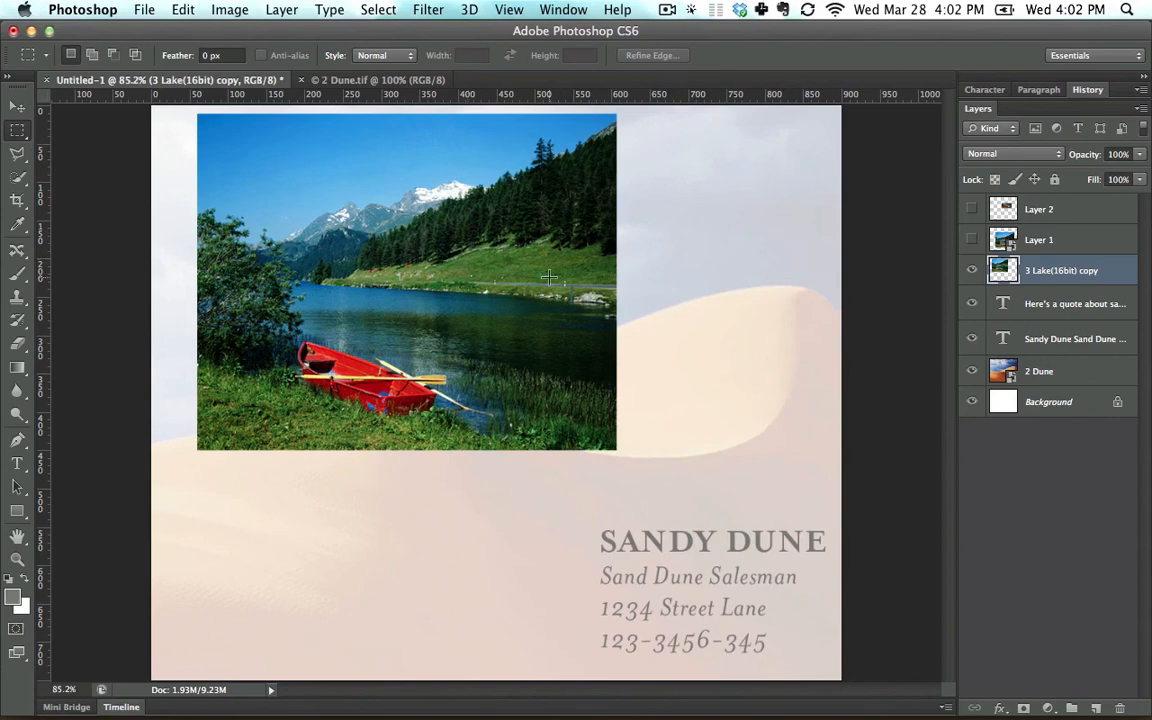
Scale the rasterized 3 Lake(16bit) copy picture down to about 30%, keeping its upper-left corner in place.
click(27, 110)
key(super+t)
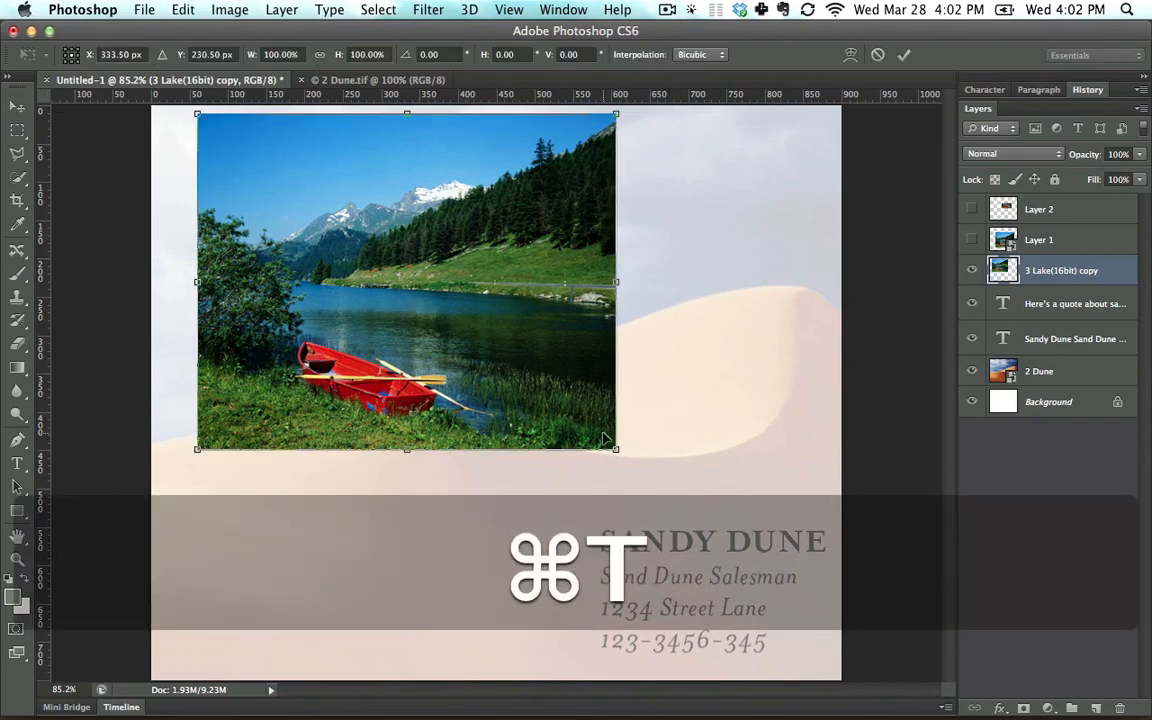
drag(616, 450, 222, 150)
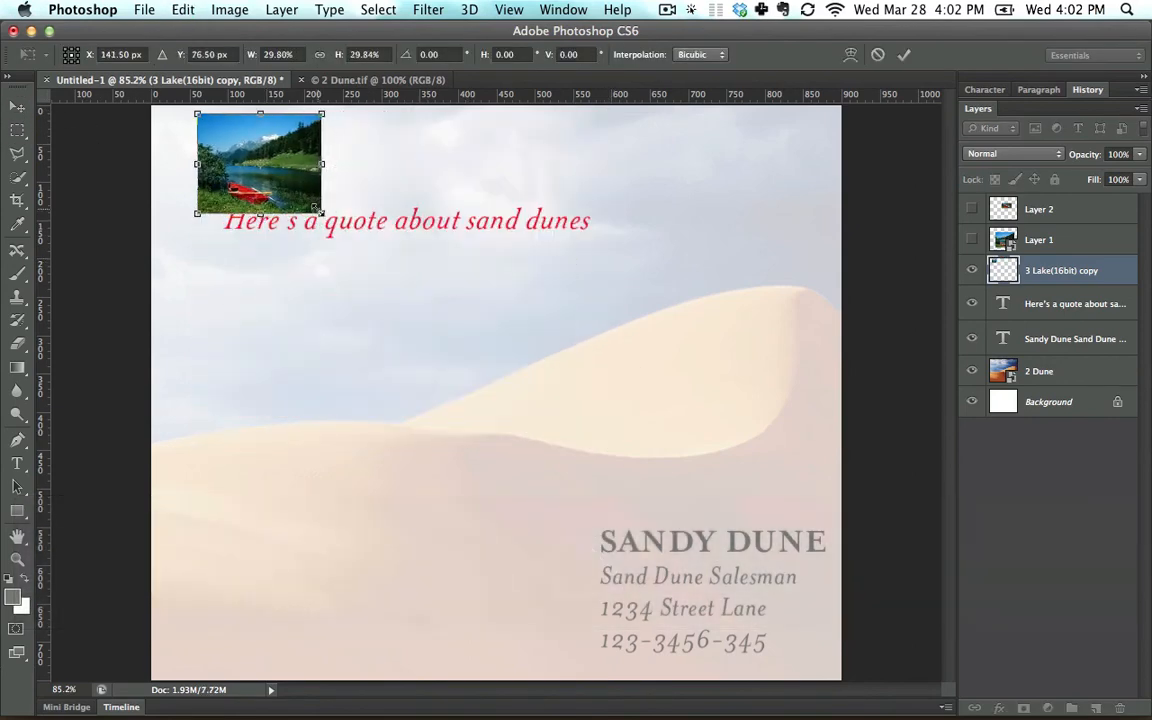
key(Return)
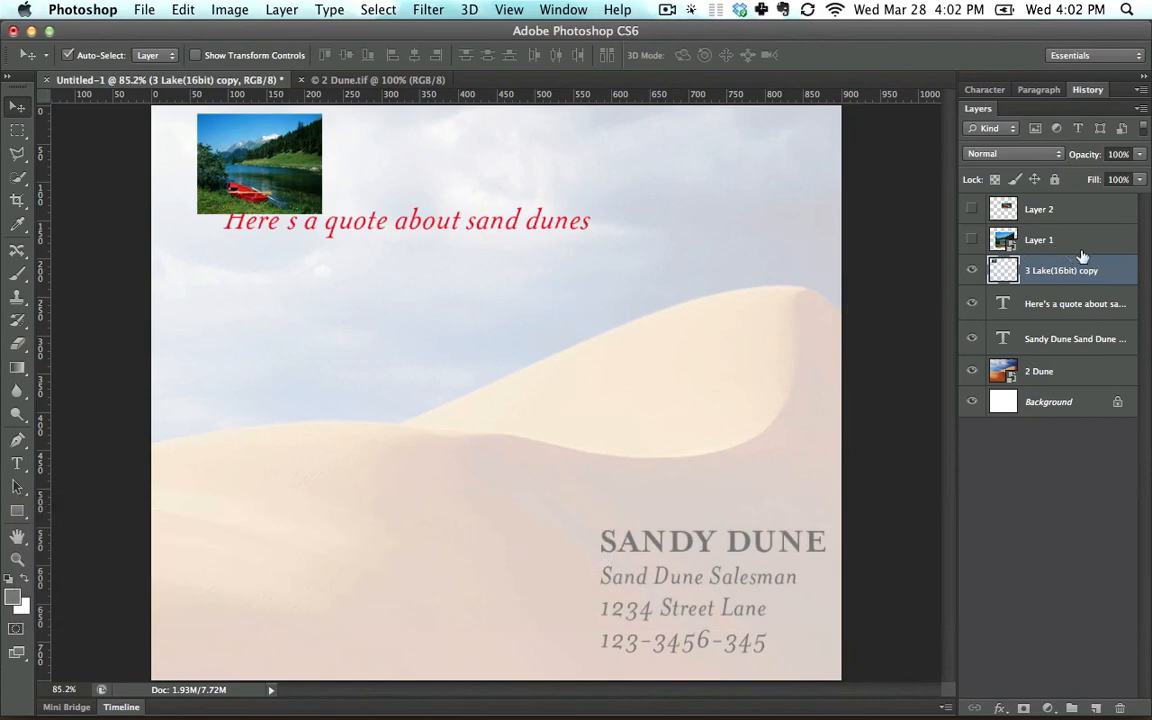